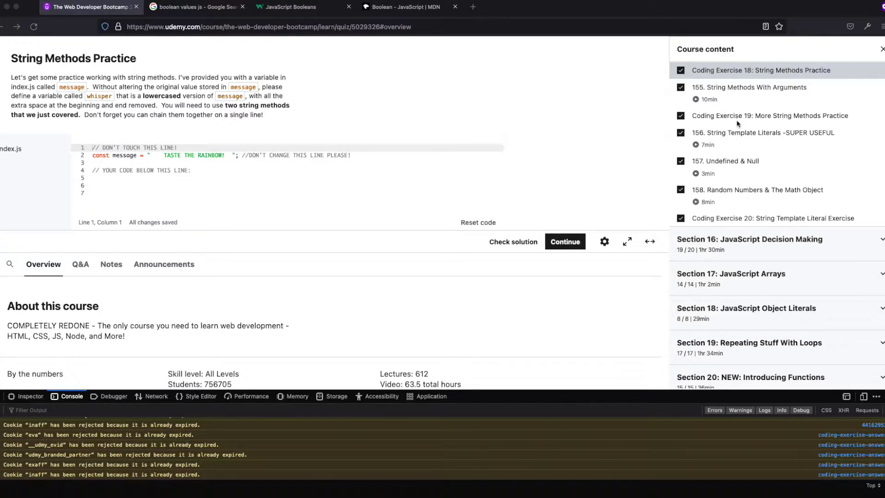
Step: Review the existing comment at the end of line 2 in index.js
scroll(737, 120, up, 3)
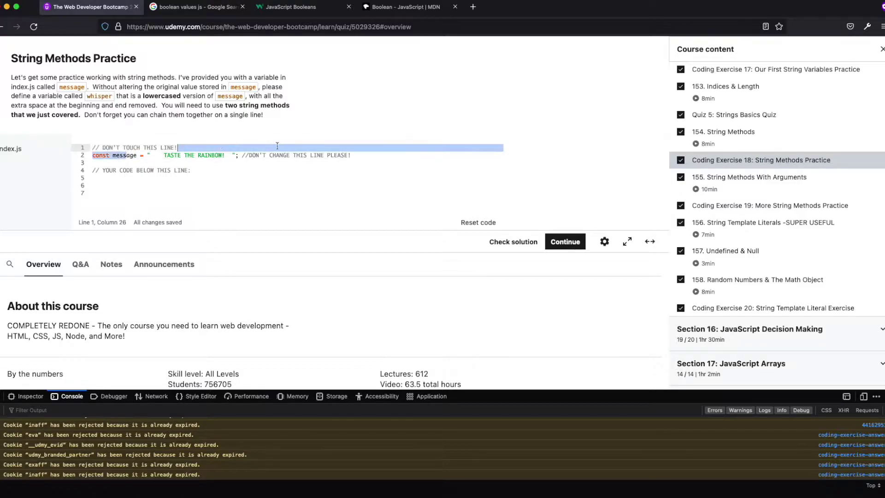
click(314, 153)
drag(352, 156, 237, 155)
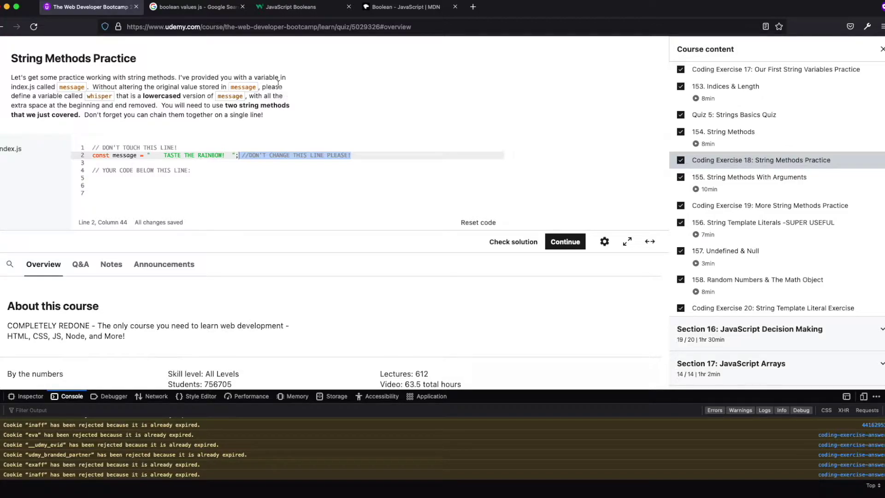
Step: Add three comments from line 5: define whisper, lowercase the message, remove outer whitespace
click(199, 178)
text(// de)
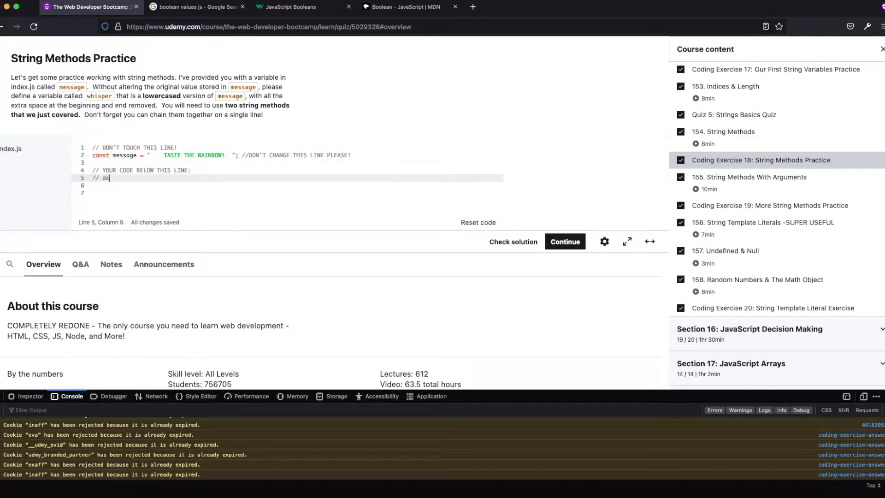
text(fine variable calle)
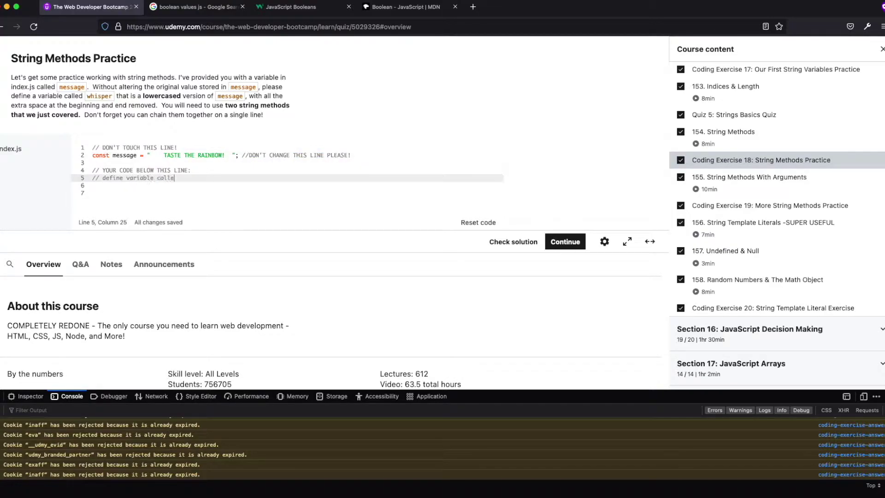
text(d whisper)
key(Return)
text(//)
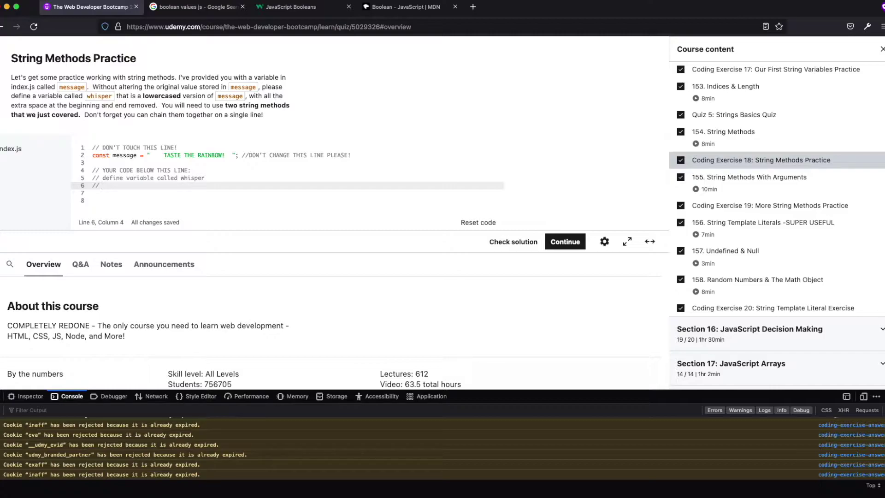
text(make whisper the lowerc)
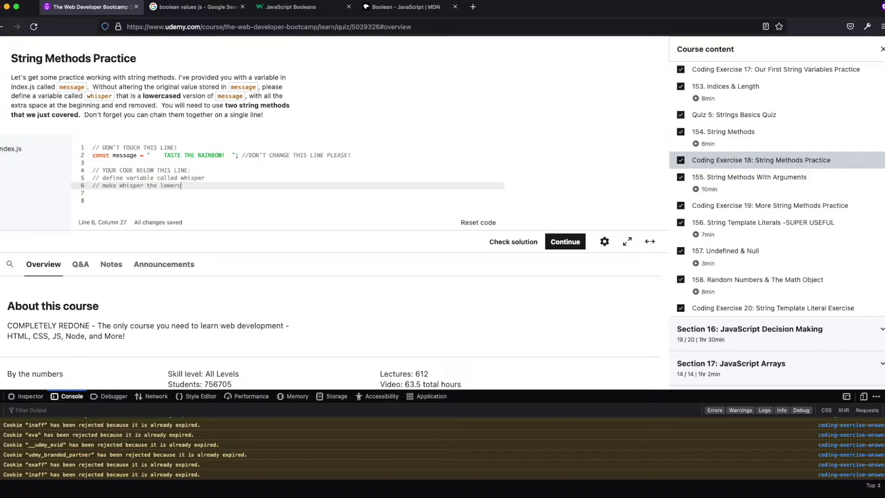
text(ased version of the message variable)
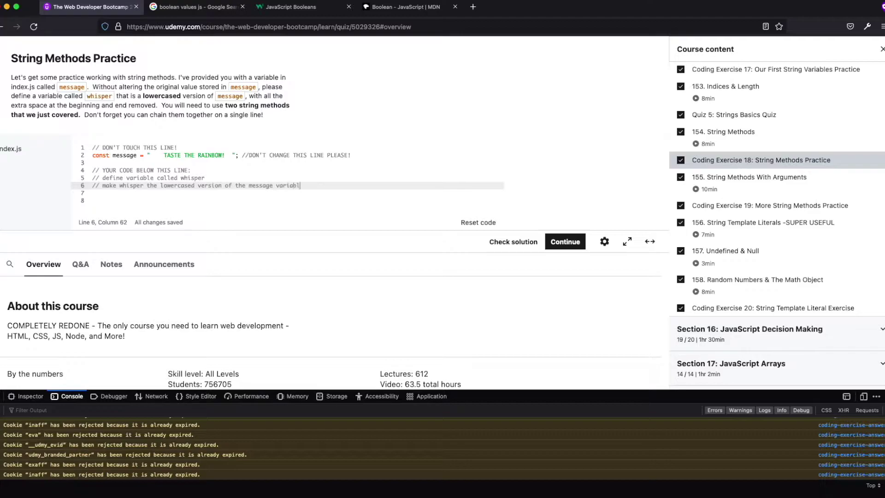
key(Return)
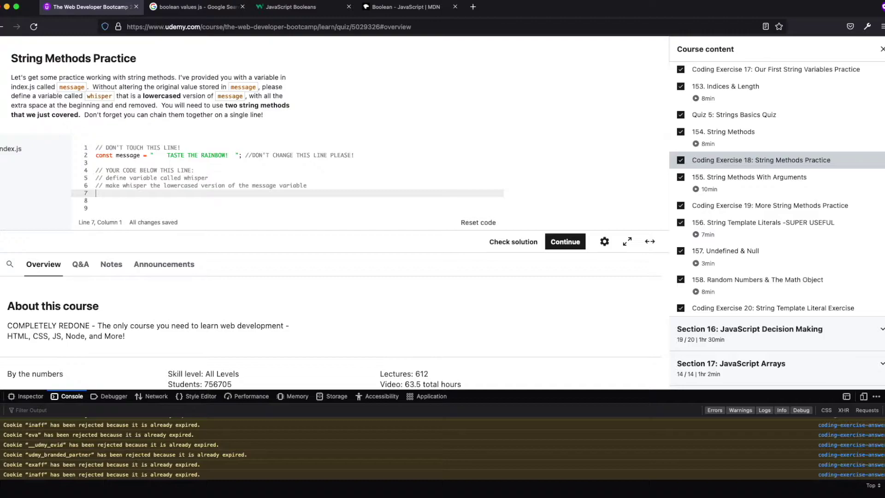
text(// remove all the white spac)
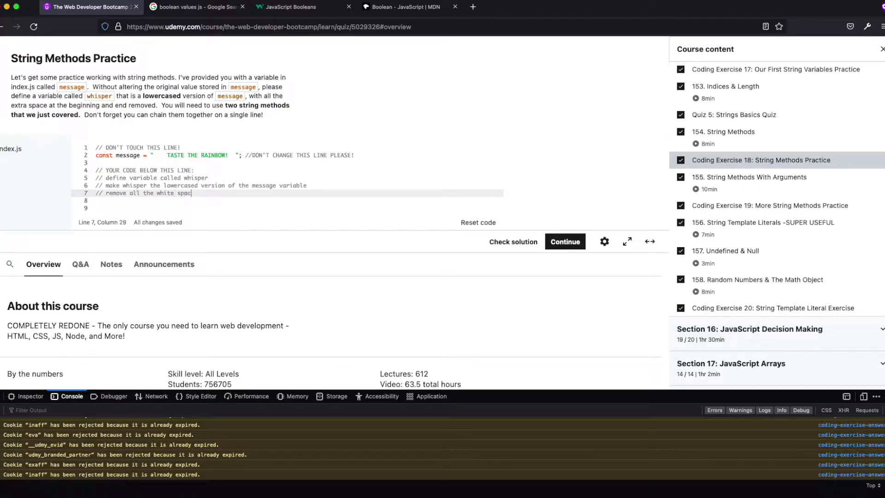
text(e at the beginning and end of the )
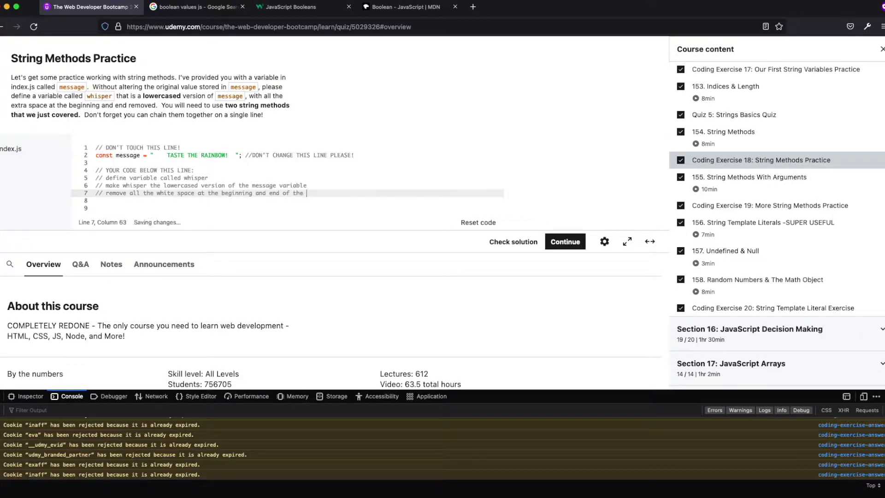
text(string)
Step: Close the old reference tabs and enter 'lowercase string js' in a new private tab
click(411, 8)
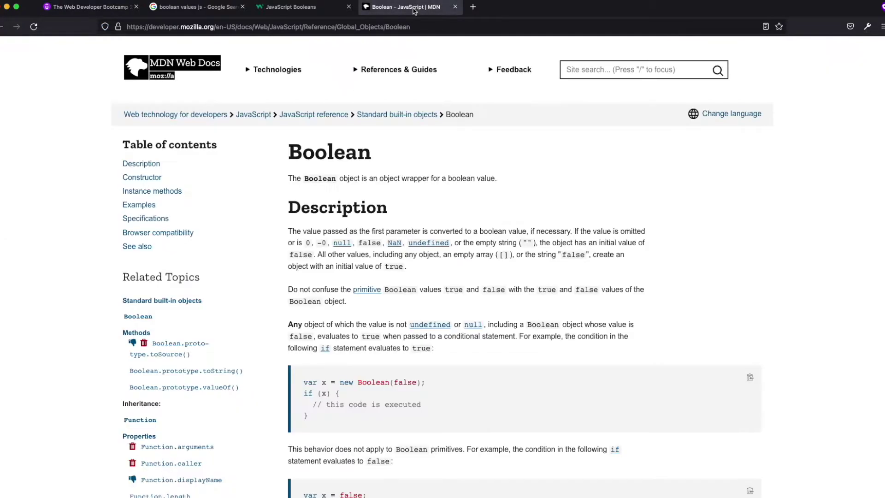
key(super+w)
key(super+w)
key(super+w)
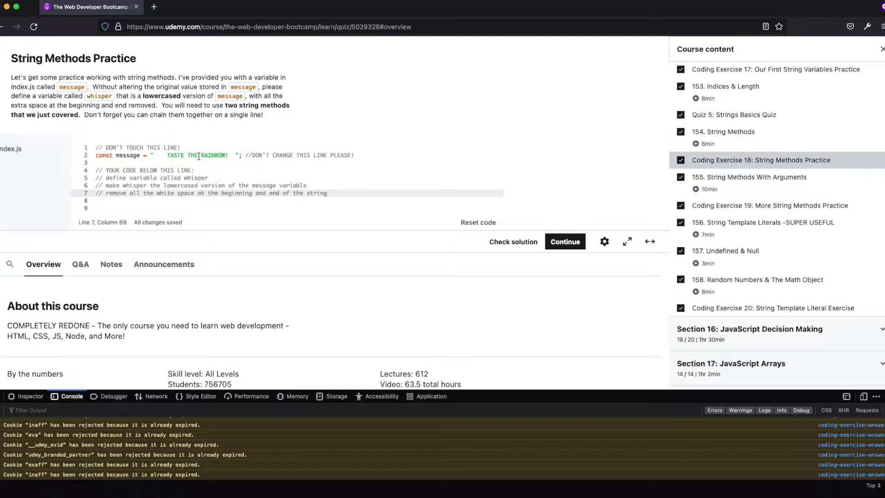
key(super+shift+p)
text(l)
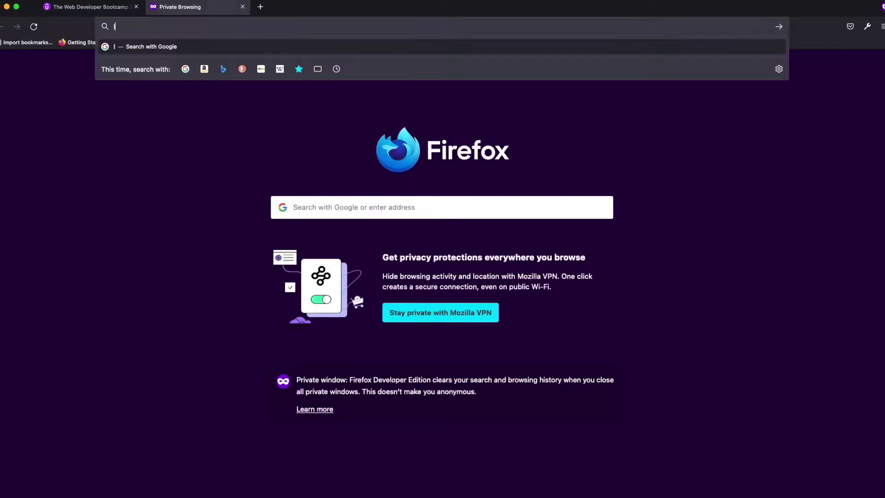
text(owercase string js)
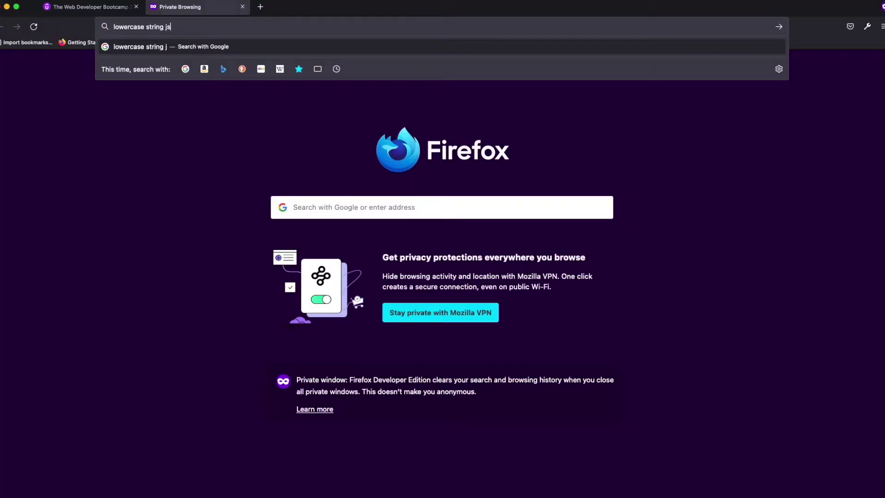
Step: Check the exercise's message string on line 2, then run the 'lowercase string js' search
click(92, 7)
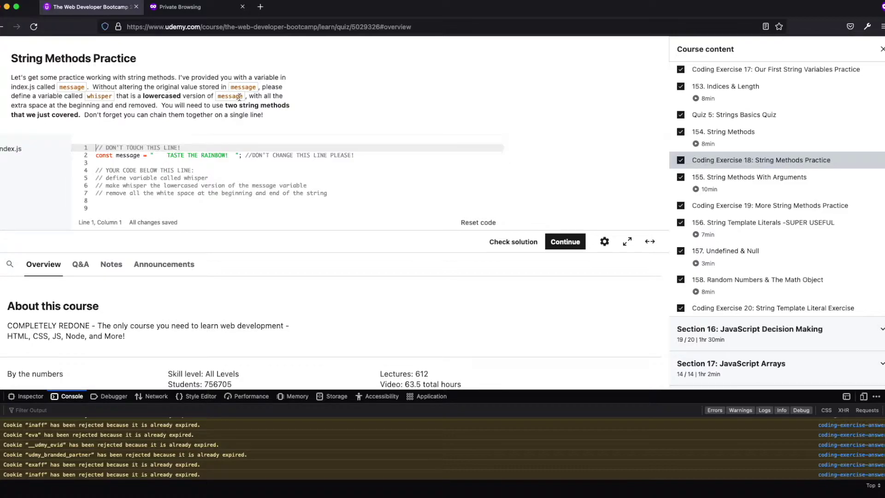
click(181, 156)
drag(181, 155, 230, 156)
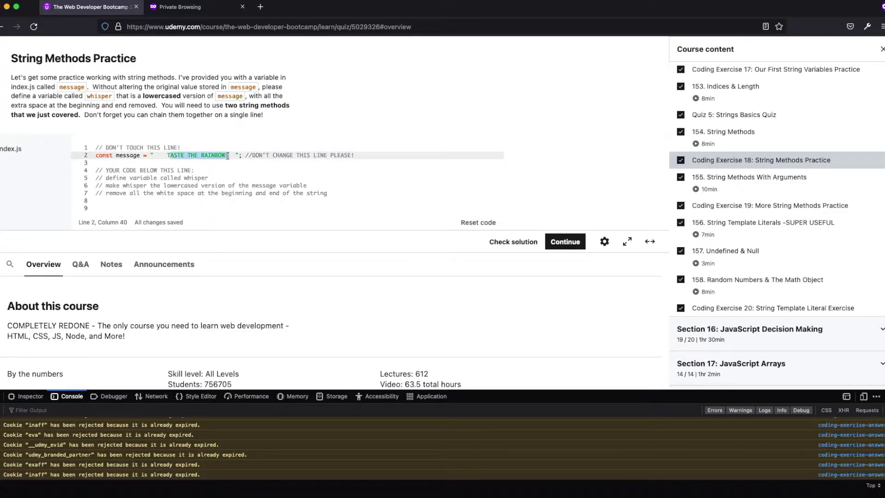
click(229, 155)
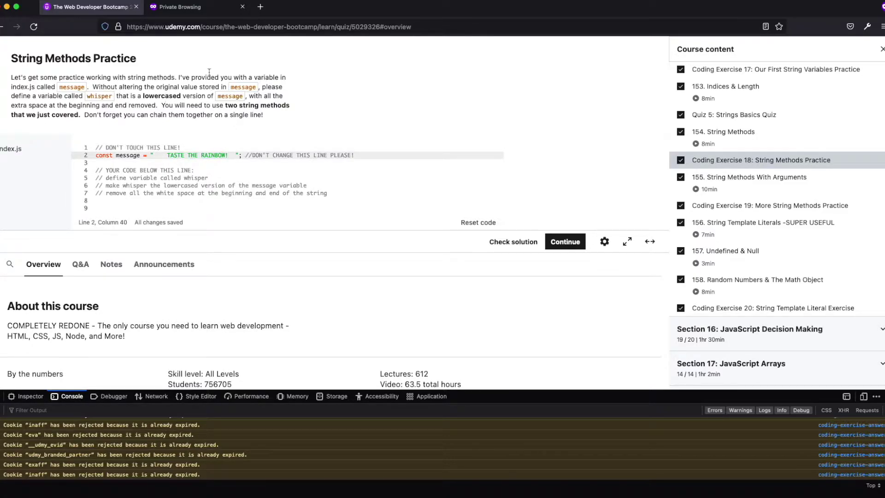
click(198, 10)
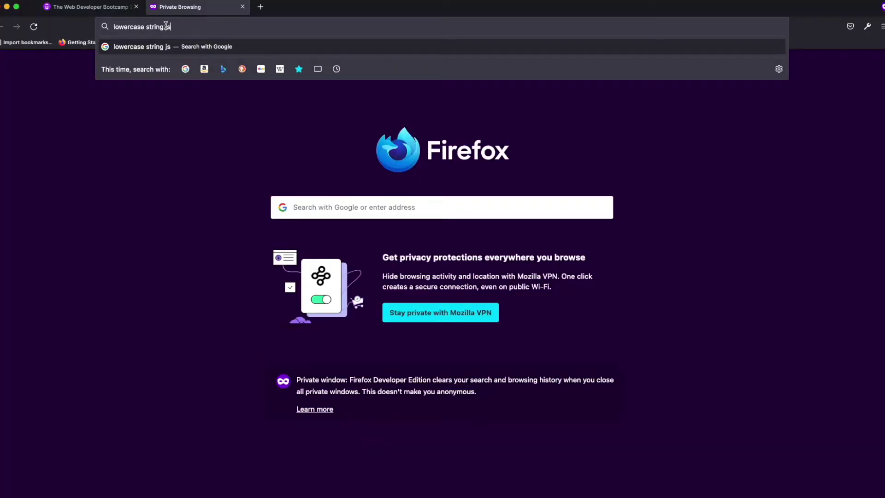
click(242, 41)
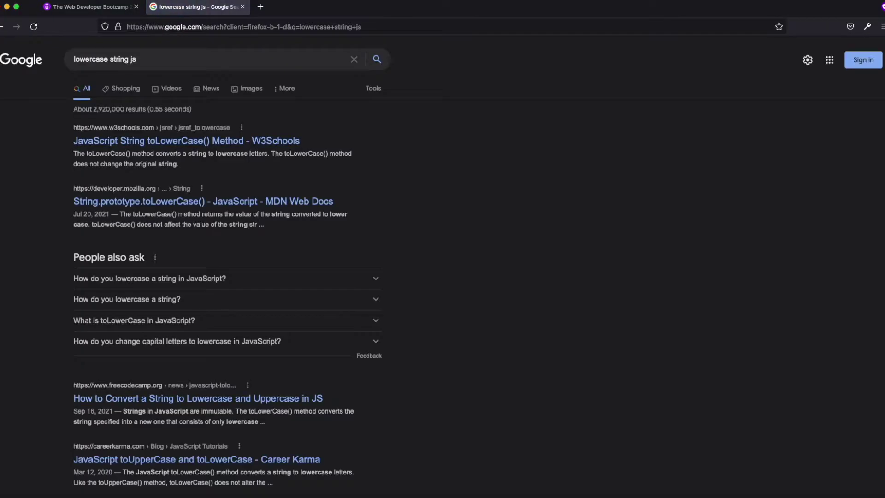
Step: Open the W3Schools and MDN toLowerCase() results in new tabs and view W3Schools
super+click(214, 147)
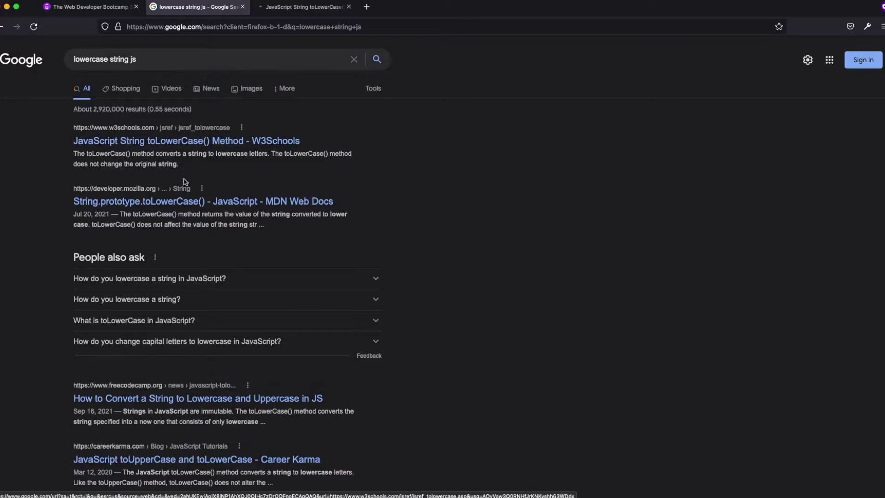
super+click(205, 201)
click(311, 8)
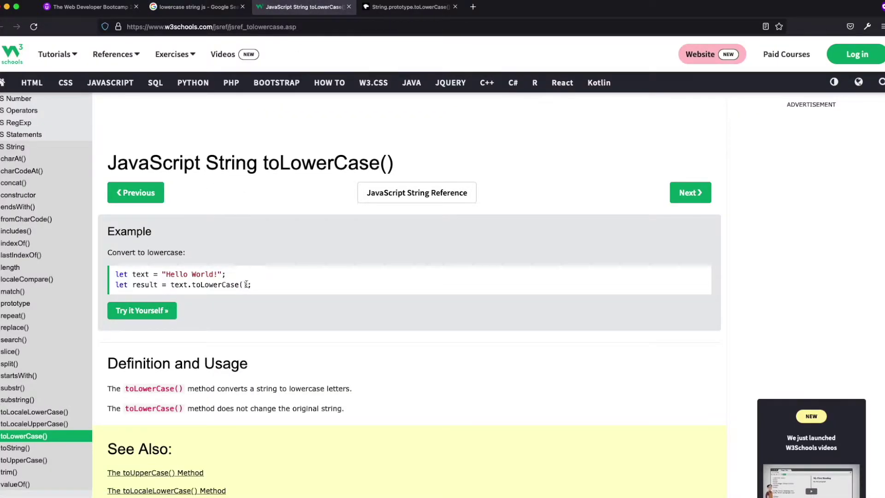
Step: Study the W3Schools text.toLowerCase() example code, then return to the Udemy exercise
drag(249, 284, 188, 286)
click(193, 288)
drag(249, 285, 105, 267)
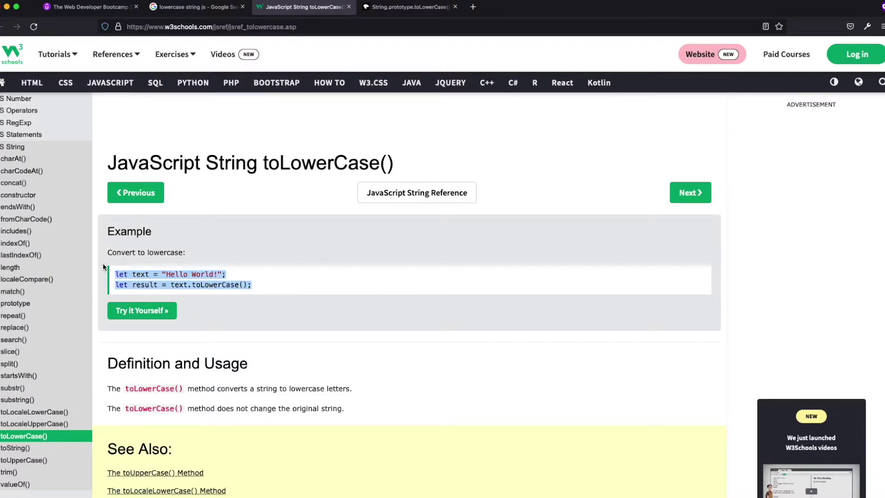
click(257, 277)
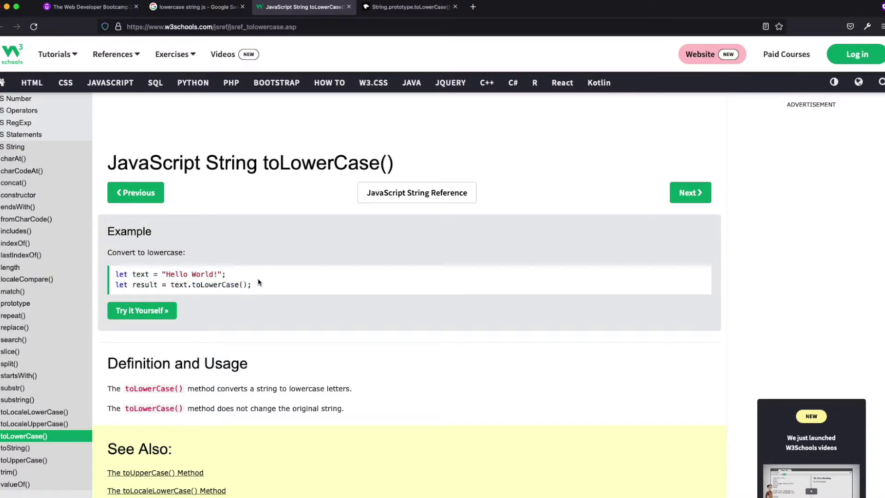
double_click(140, 274)
drag(191, 284, 117, 271)
key(super+c)
click(254, 281)
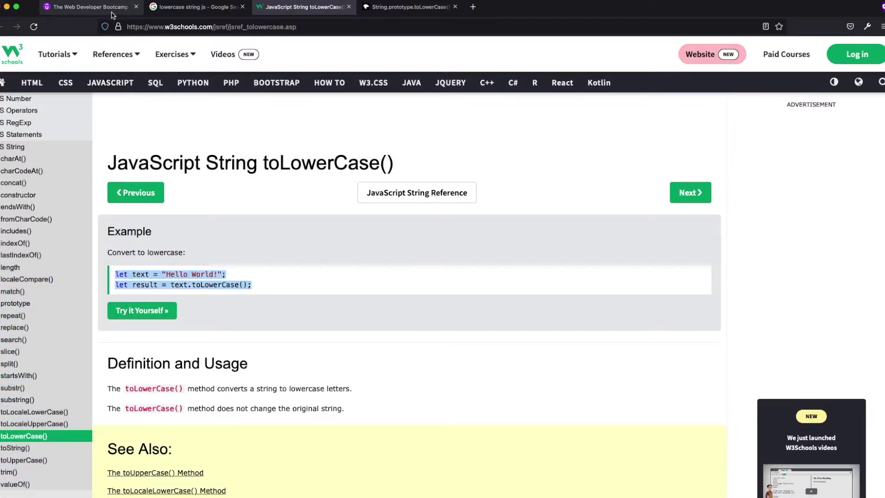
click(88, 7)
Step: Clear the console and try the pasted W3Schools toLowerCase example, then erase it
click(2, 418)
key(super+k)
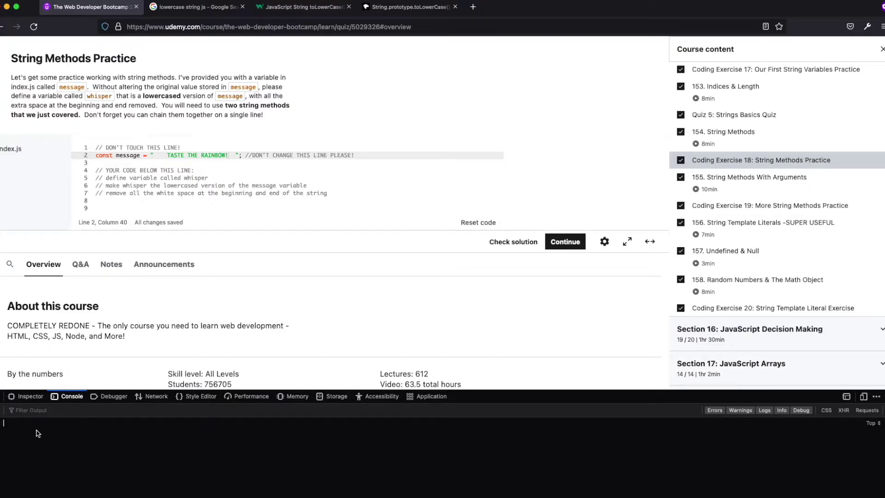
key(super+v)
click(79, 423)
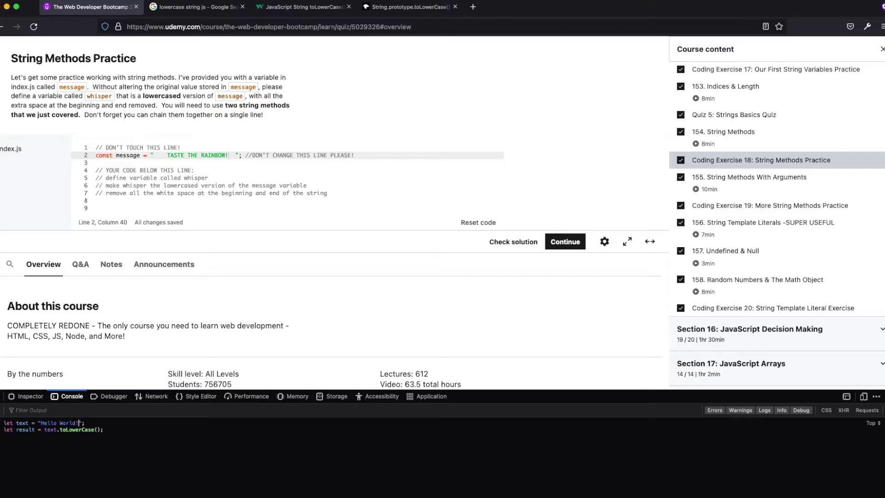
key(BackSpace)
key(BackSpace)
key(BackSpace)
key(BackSpace)
key(BackSpace)
key(BackSpace)
key(BackSpace)
key(BackSpace)
key(BackSpace)
key(super+BackSpace)
Step: Paste the exercise's message declaration from line 2 into the console
drag(238, 155, 92, 156)
key(super+c)
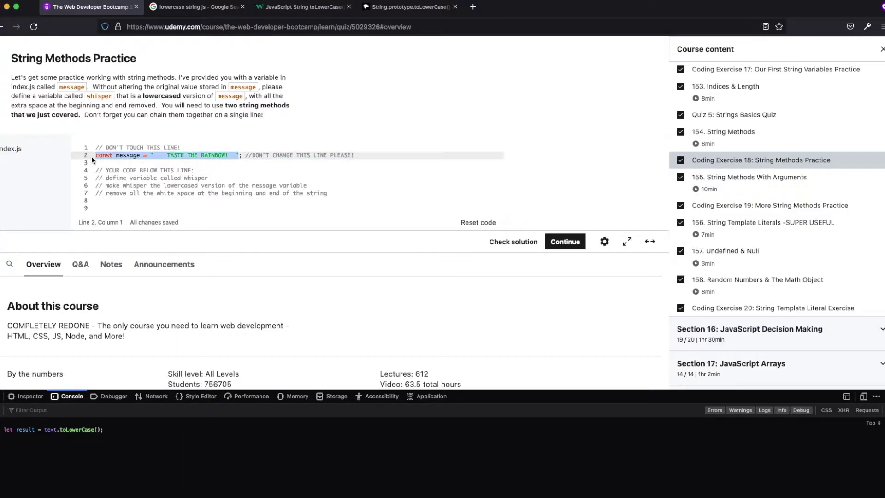
click(79, 422)
key(super+v)
key(super+a)
click(120, 423)
Step: Run let result = message.toLowerCase() in the console and print result
click(82, 429)
key(BackSpace)
key(BackSpace)
key(BackSpace)
key(BackSpace)
key(BackSpace)
key(BackSpace)
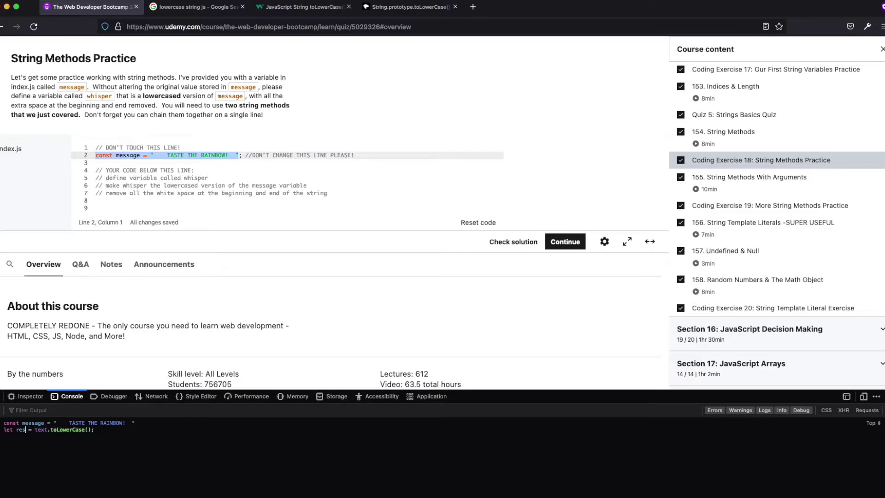
text(result)
key(BackSpace)
key(BackSpace)
key(BackSpace)
key(BackSpace)
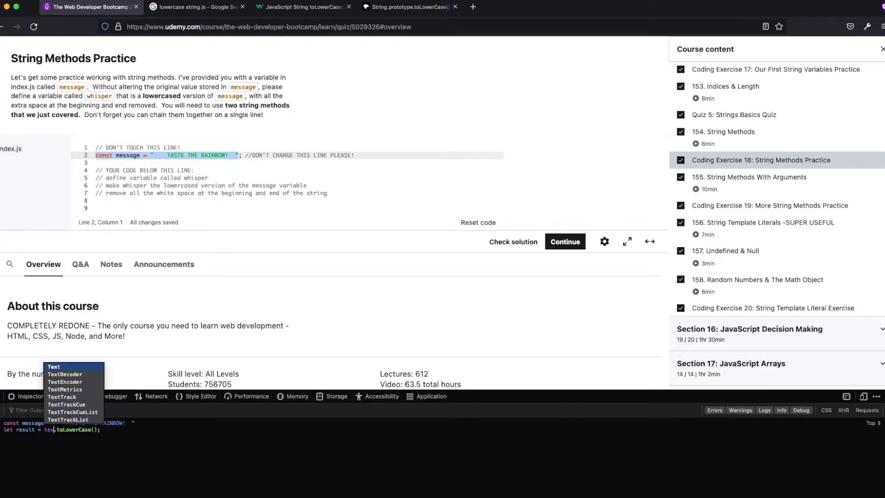
text(messa)
key(Tab)
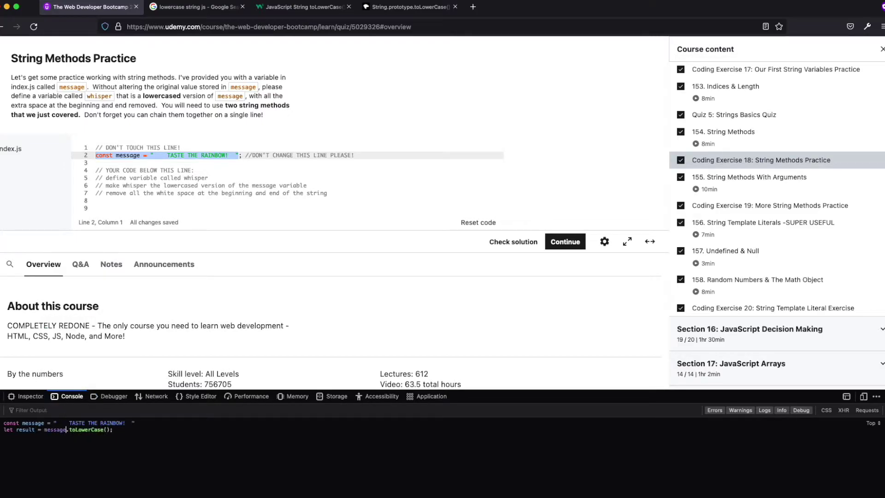
key(Return)
text(result)
key(Return)
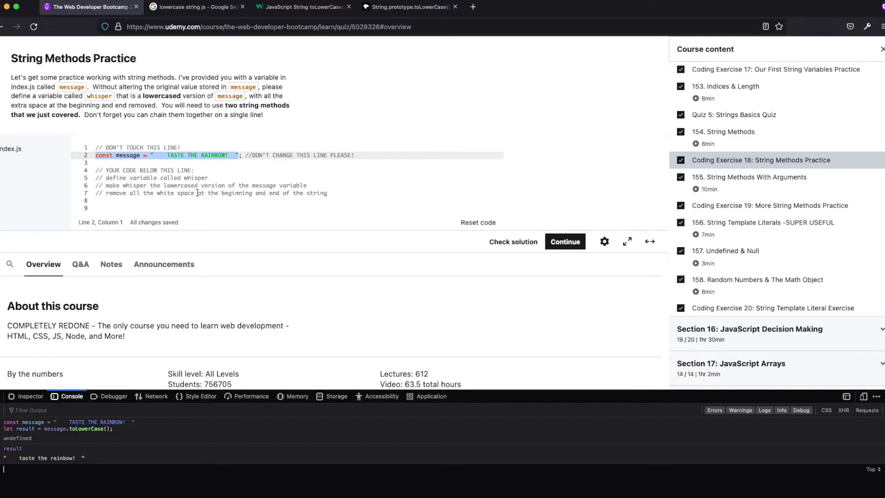
Step: Compare the lowercased output with the original message, noting the leftover outer spaces
click(215, 154)
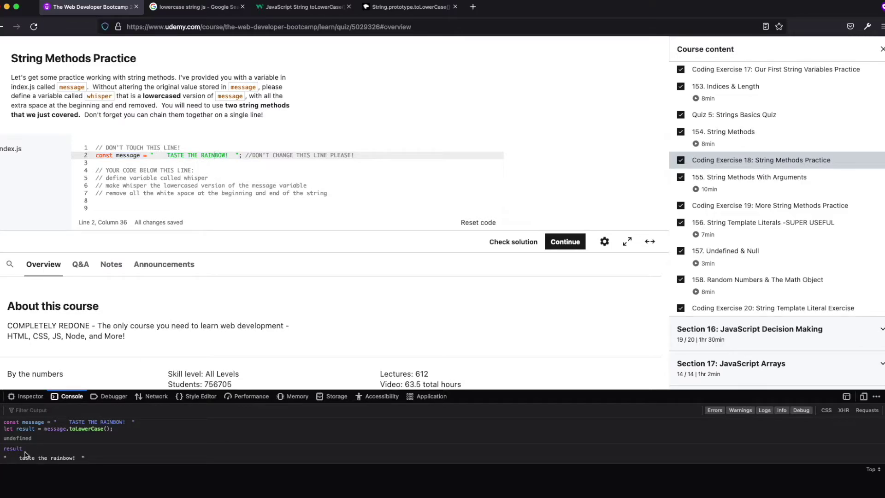
drag(19, 457, 79, 459)
click(314, 10)
Step: Glance over the W3Schools and MDN toLowerCase() pages, then close them
click(202, 277)
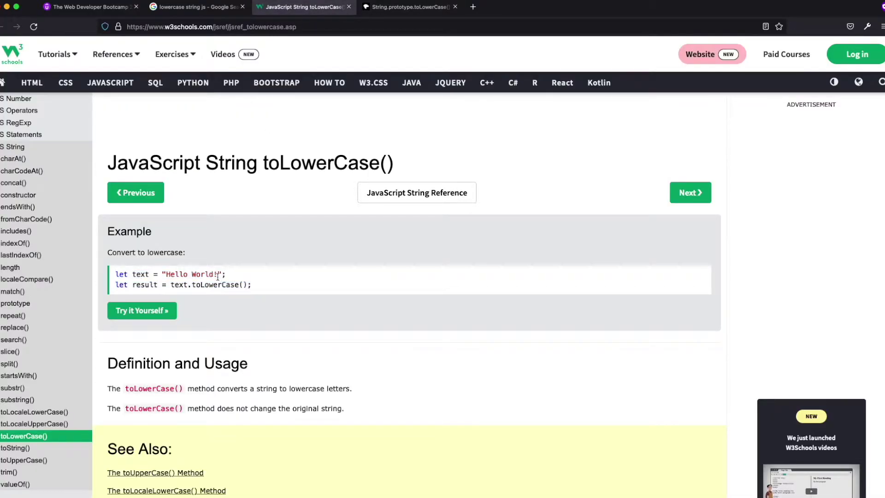
click(417, 9)
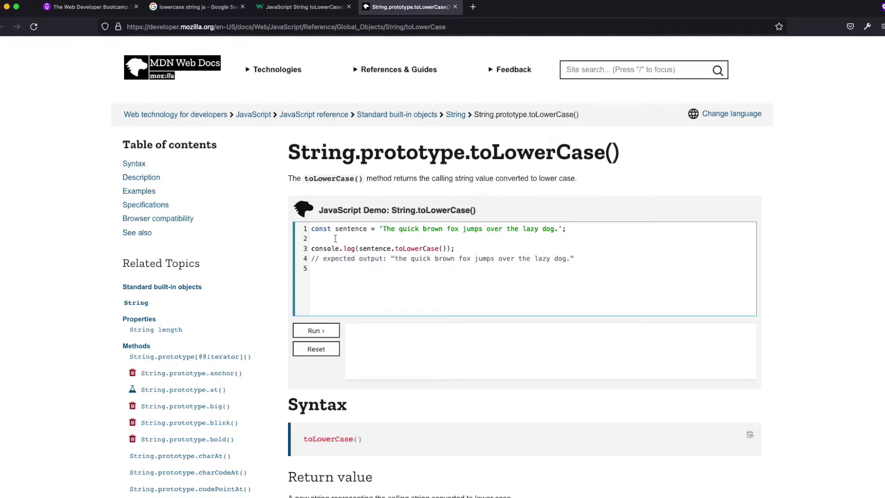
scroll(421, 249, down, 6)
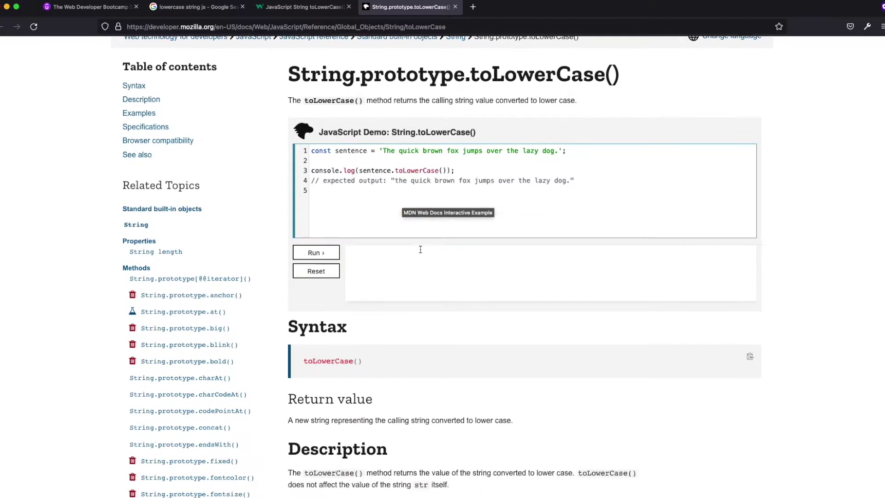
scroll(421, 249, up, 6)
key(super+w)
key(super+w)
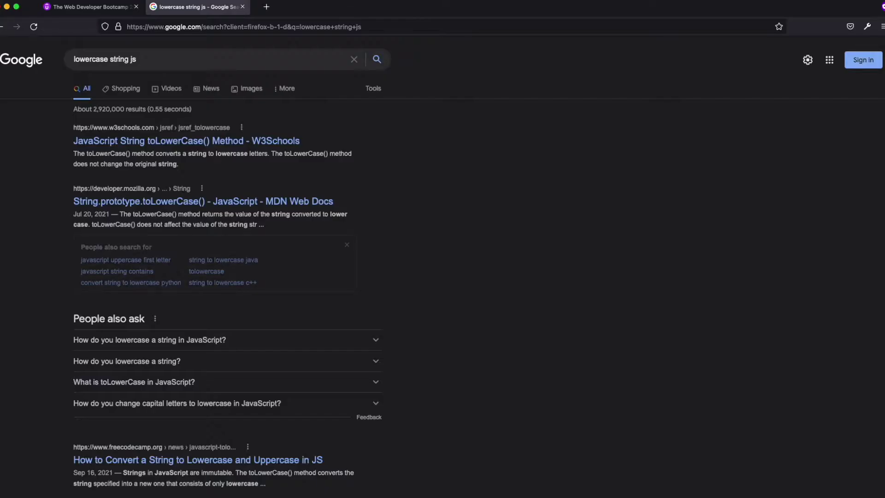
Step: Replace 'lowercase' in the Google query with 'remove whitespace'
double_click(84, 58)
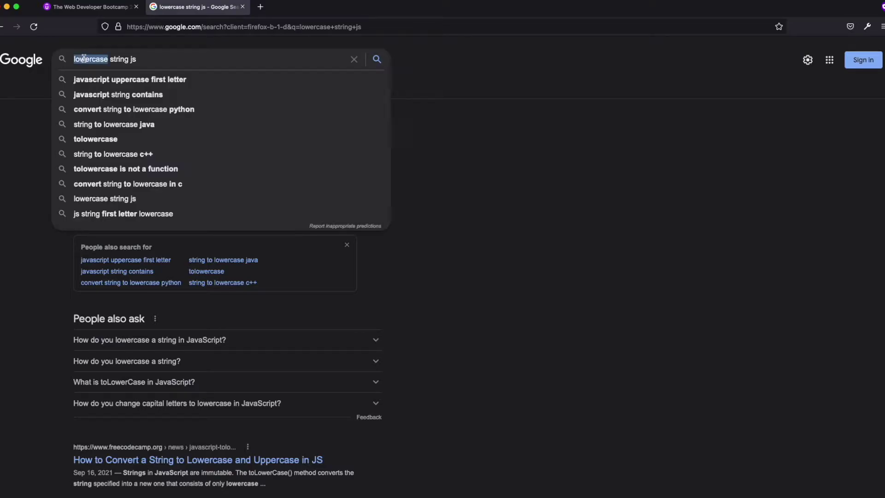
text(remove white)
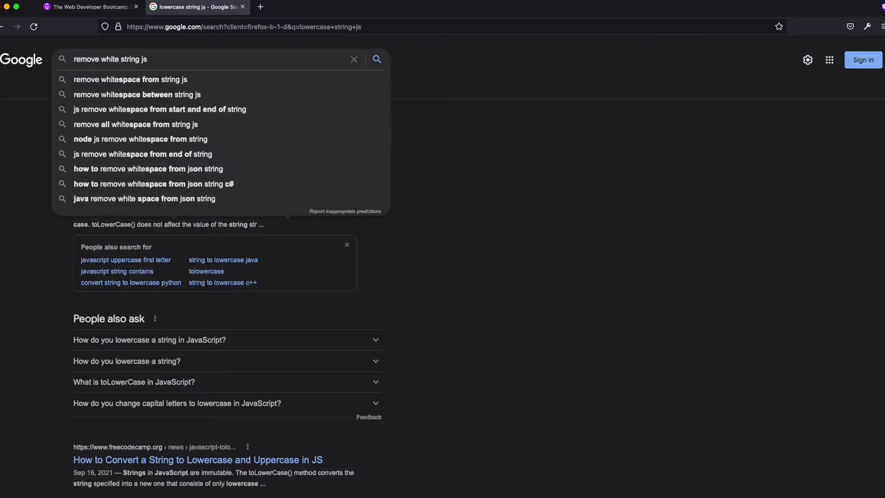
text(space)
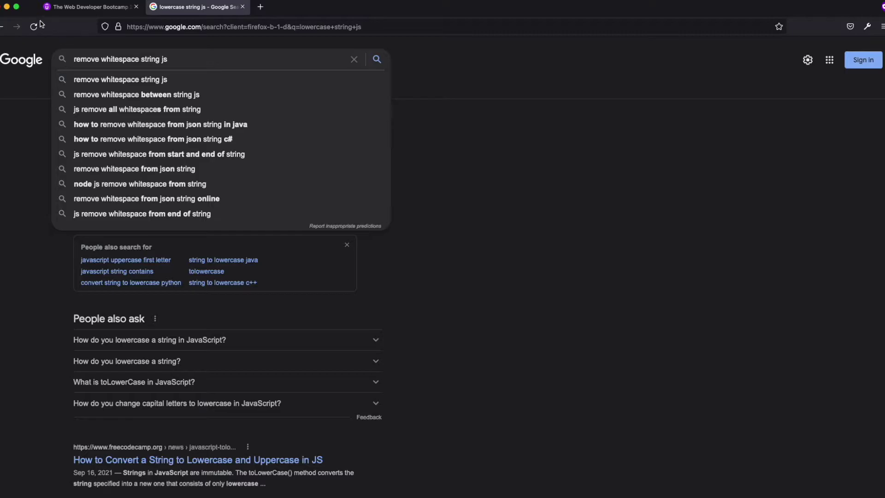
click(70, 8)
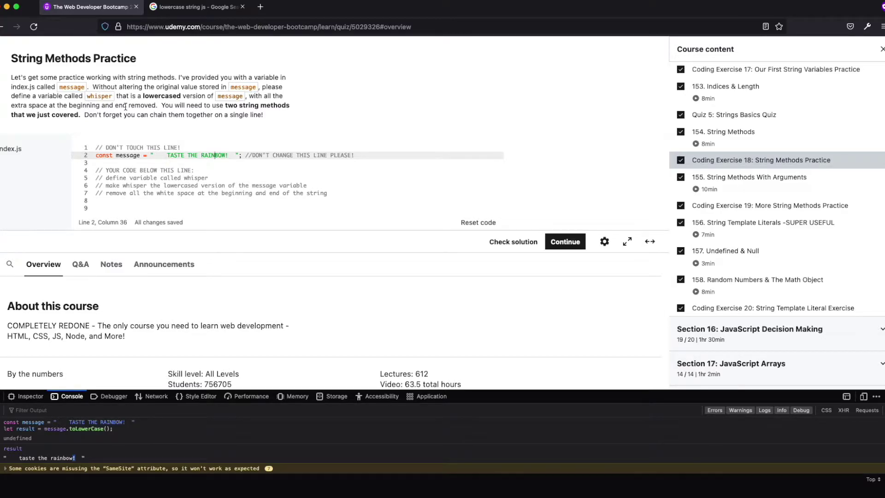
click(203, 8)
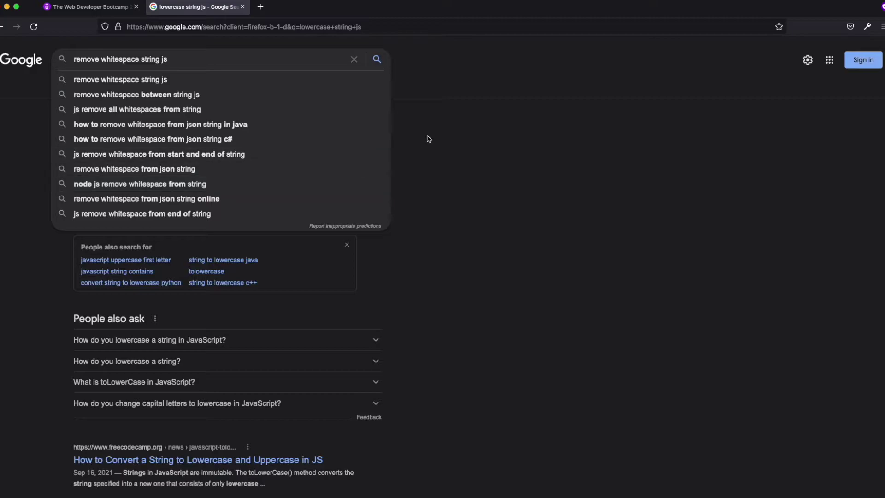
Step: Remove trailing spaces from the query and search 'remove whitespace string js'
double_click(122, 59)
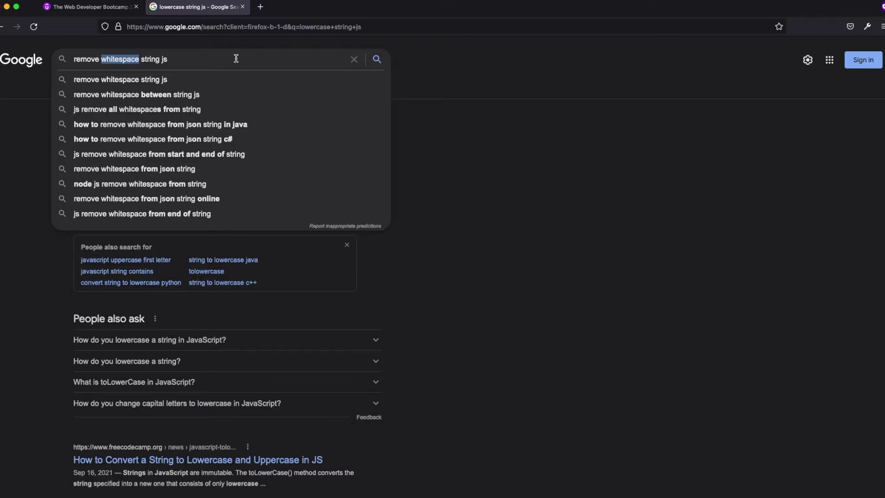
click(200, 56)
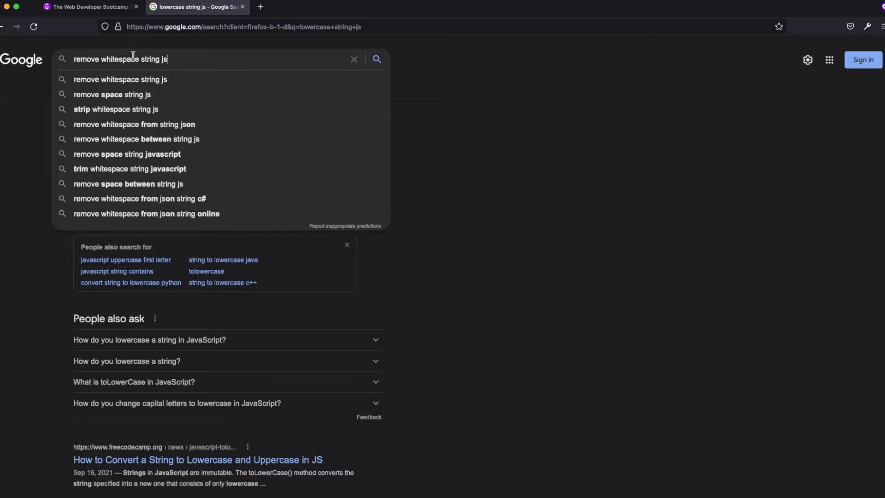
click(101, 59)
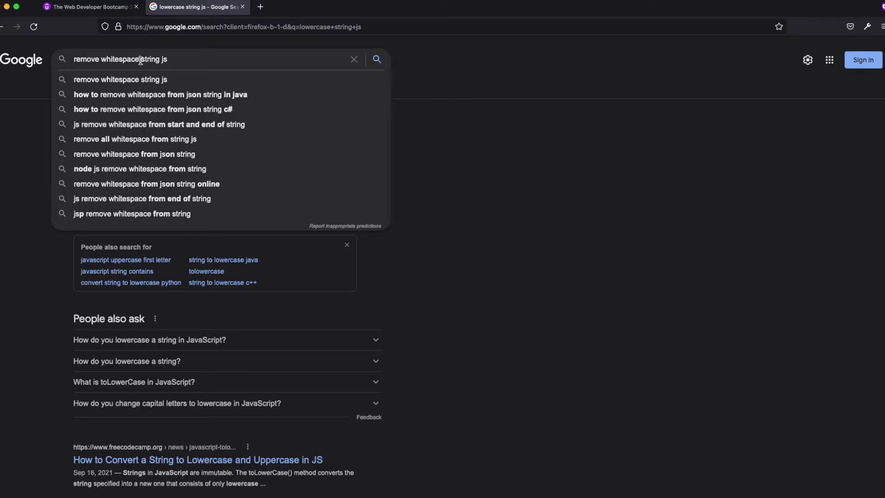
click(141, 59)
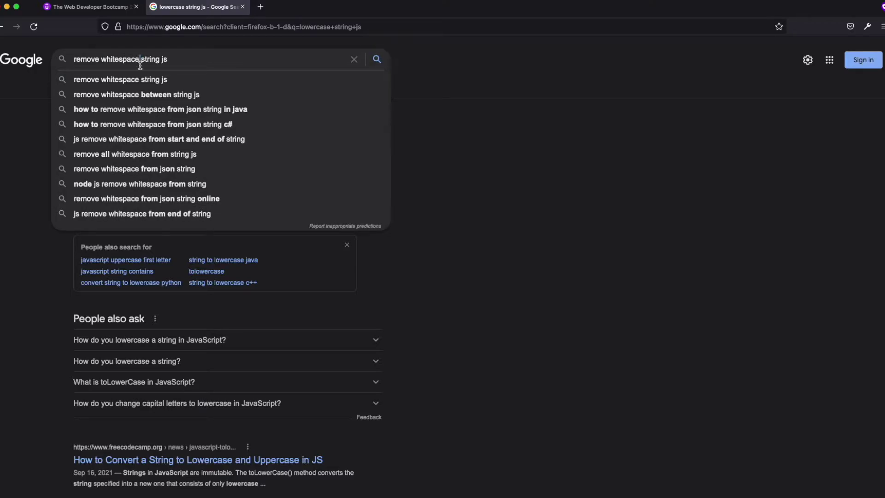
click(172, 59)
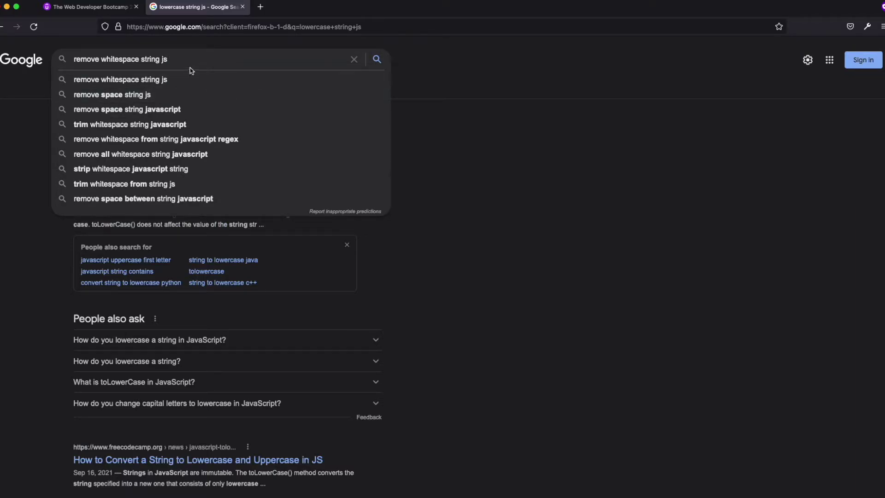
double_click(170, 59)
key(BackSpace)
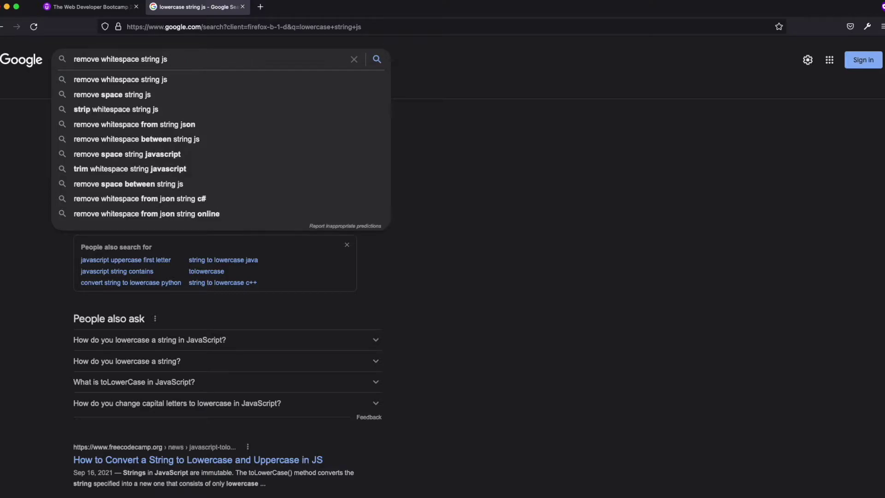
double_click(122, 59)
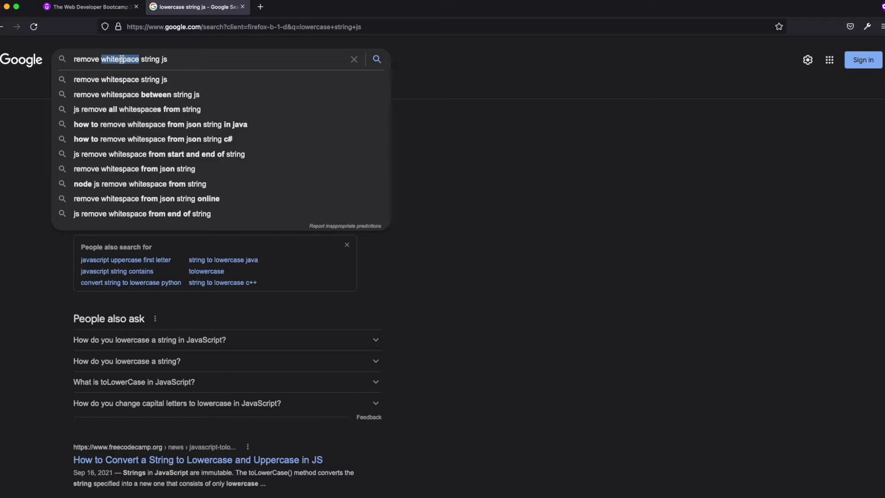
key(Right)
key(Return)
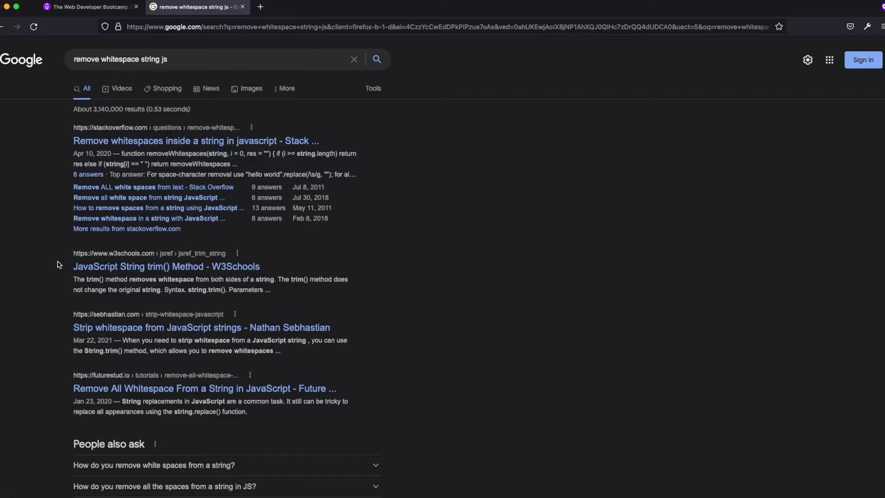
Step: Open the W3Schools and MDN trim() results in new tabs
super+click(166, 266)
scroll(102, 407, down, 1)
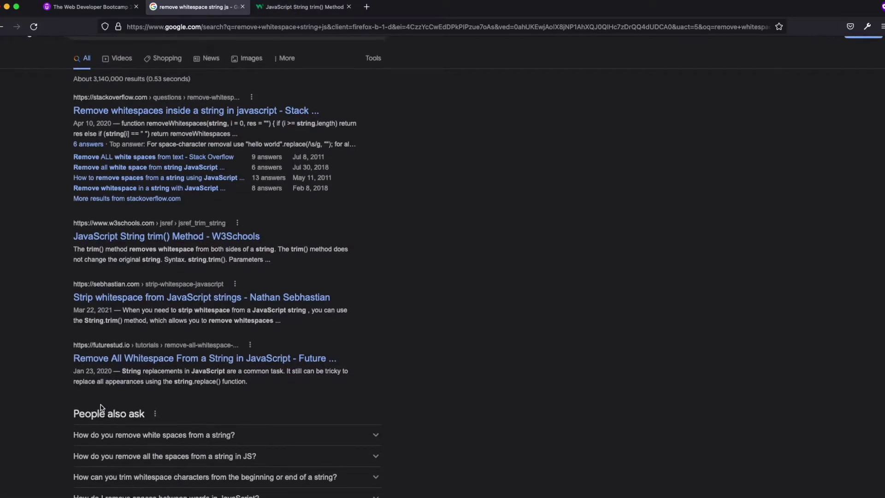
scroll(255, 235, down, 5)
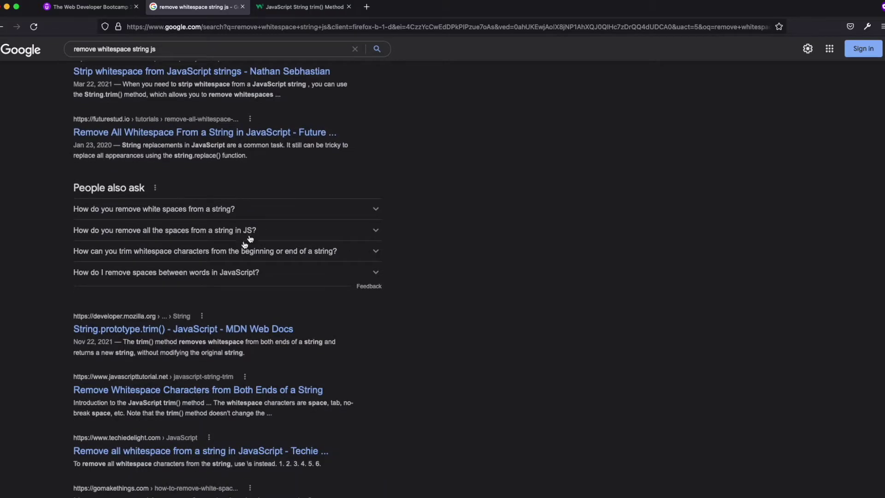
super+click(140, 332)
Step: Read Example 1's trim() code on W3Schools, then move to the MDN trim() page
click(325, 9)
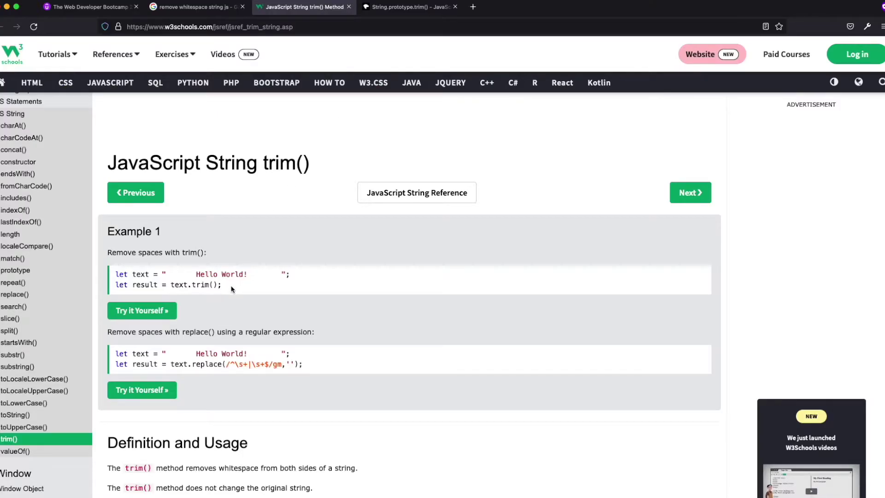
drag(232, 289, 109, 279)
click(215, 284)
drag(222, 290, 111, 275)
click(229, 287)
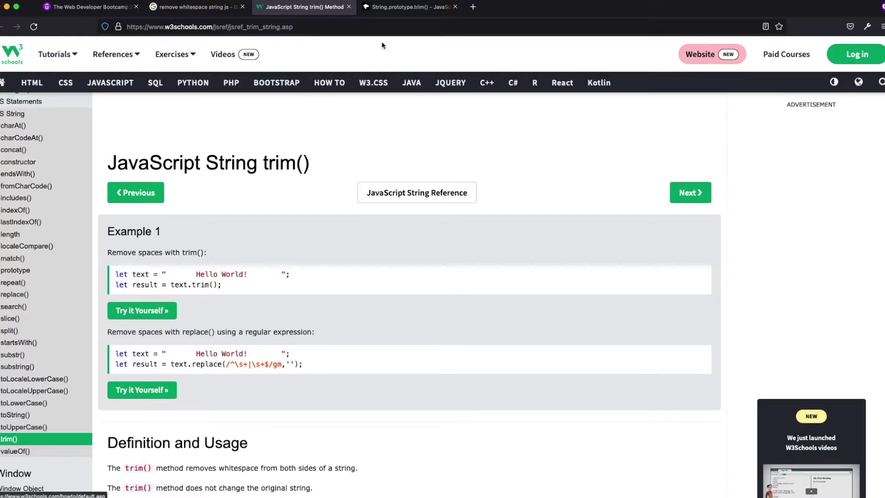
click(406, 7)
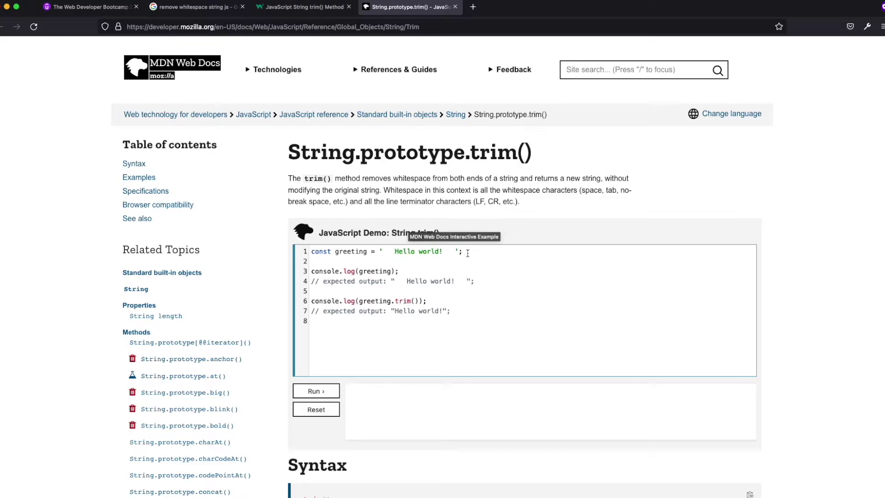
drag(467, 253, 405, 276)
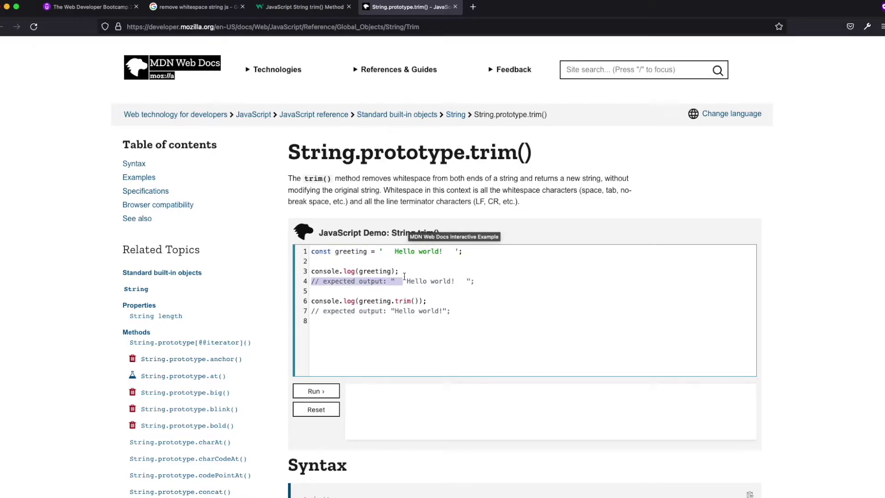
click(471, 290)
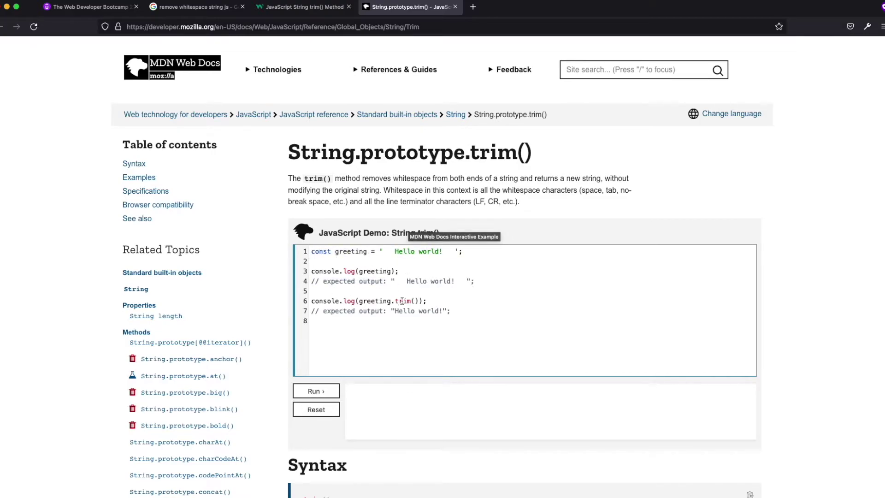
drag(456, 311, 306, 252)
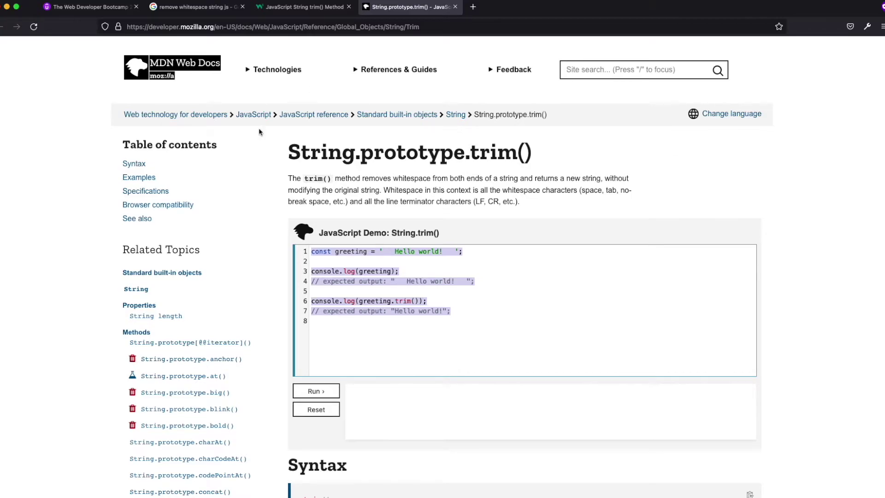
drag(292, 151, 468, 159)
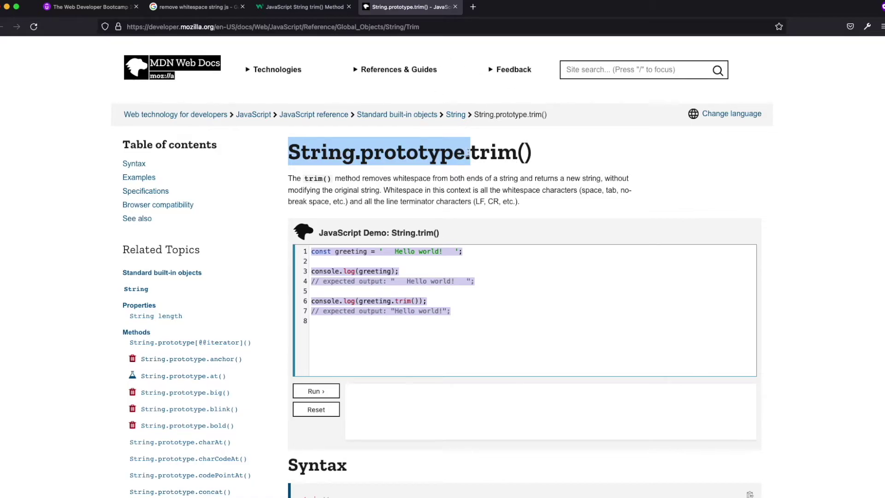
click(468, 154)
drag(465, 153, 553, 154)
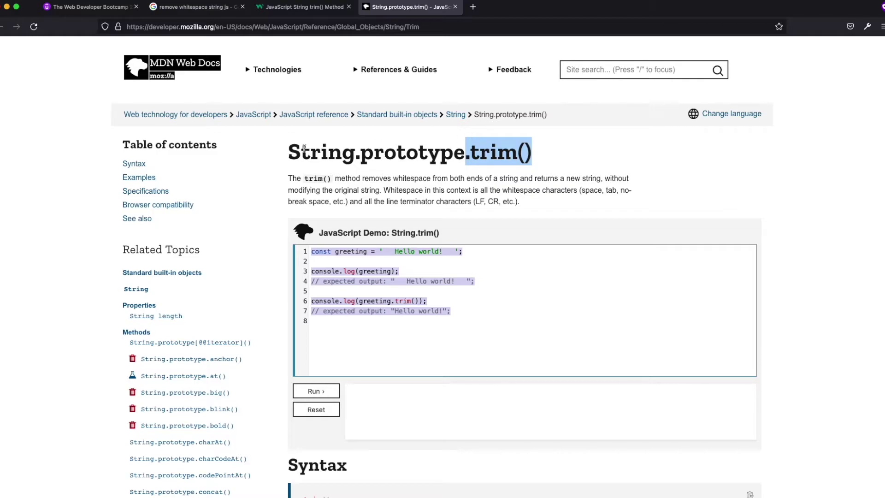
drag(294, 149, 548, 166)
click(536, 152)
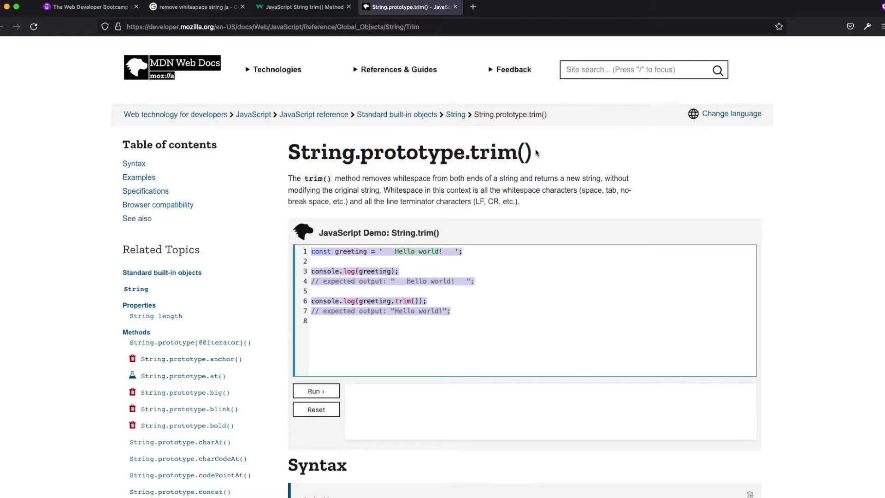
drag(536, 151, 291, 146)
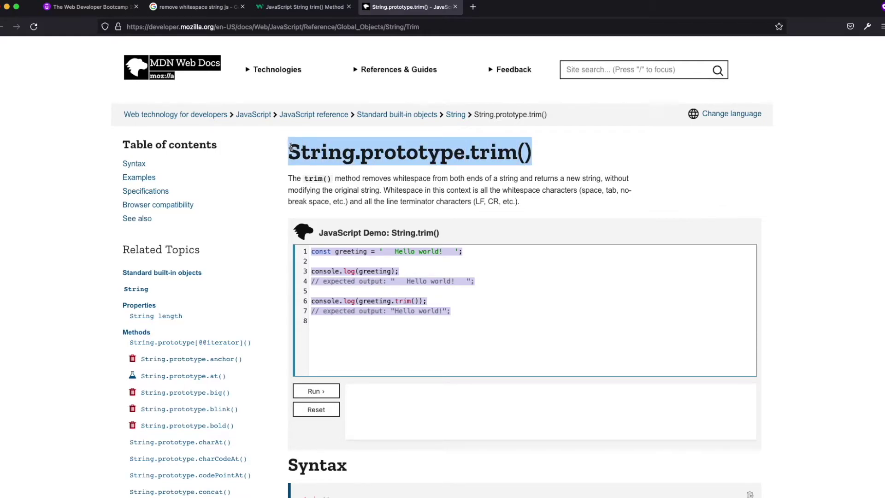
click(301, 153)
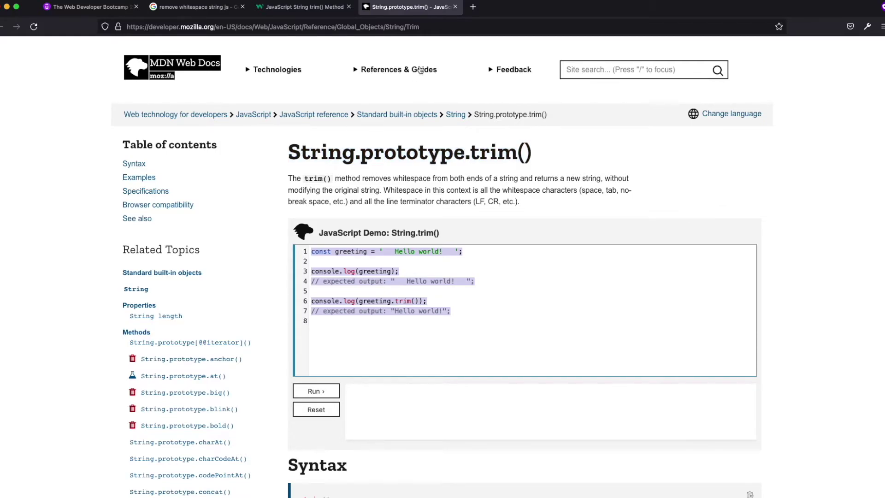
click(475, 8)
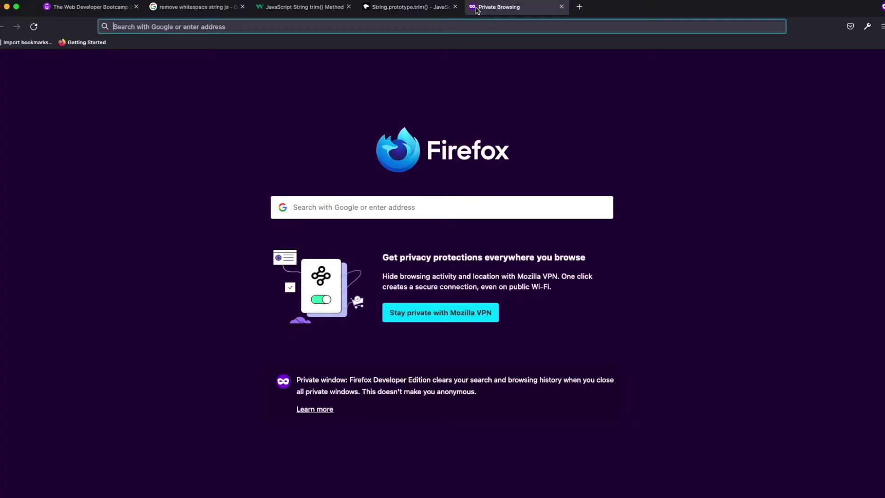
text(splice js)
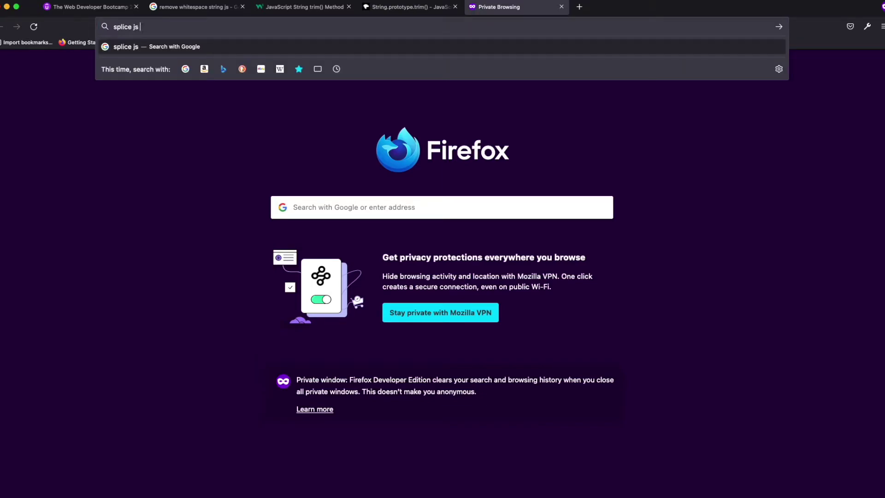
text( array)
key(Return)
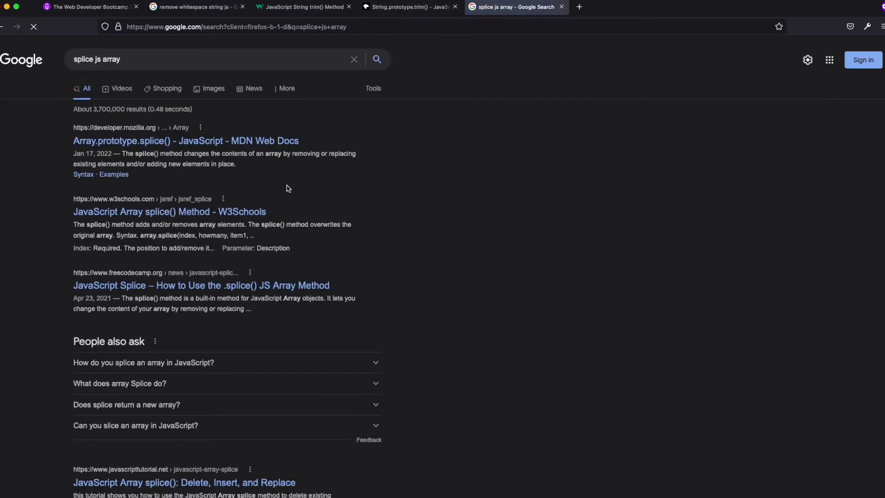
click(147, 141)
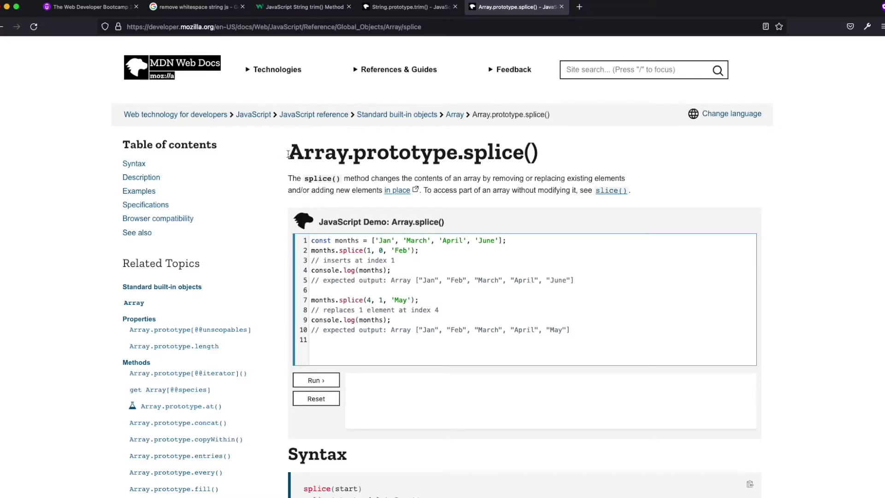
drag(288, 154, 431, 155)
key(super+shift+p)
text(splice string js)
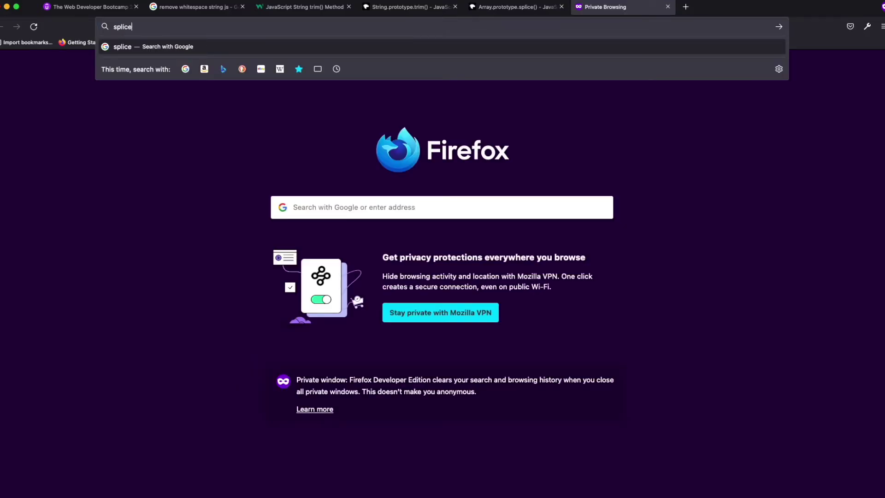
key(Return)
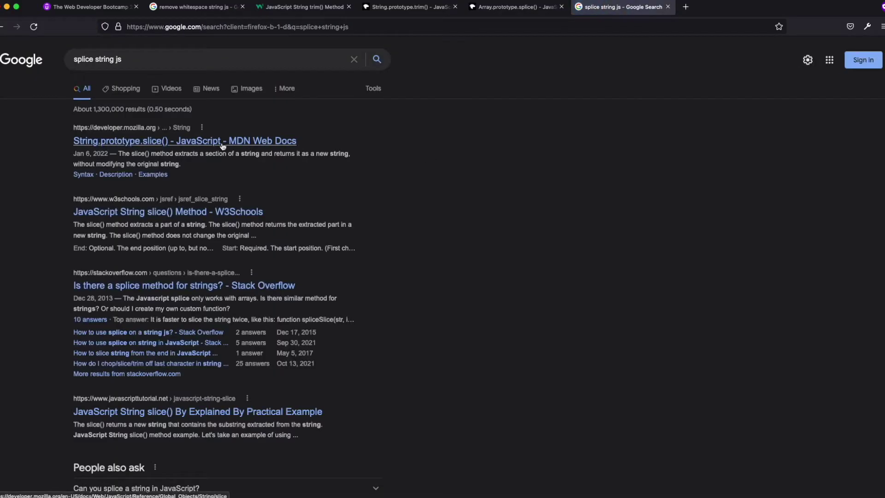
click(221, 144)
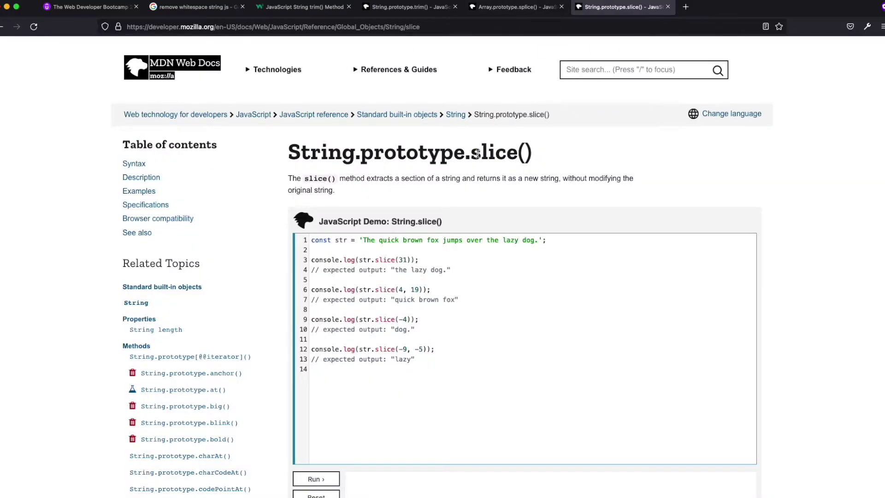
double_click(477, 153)
click(537, 152)
click(514, 7)
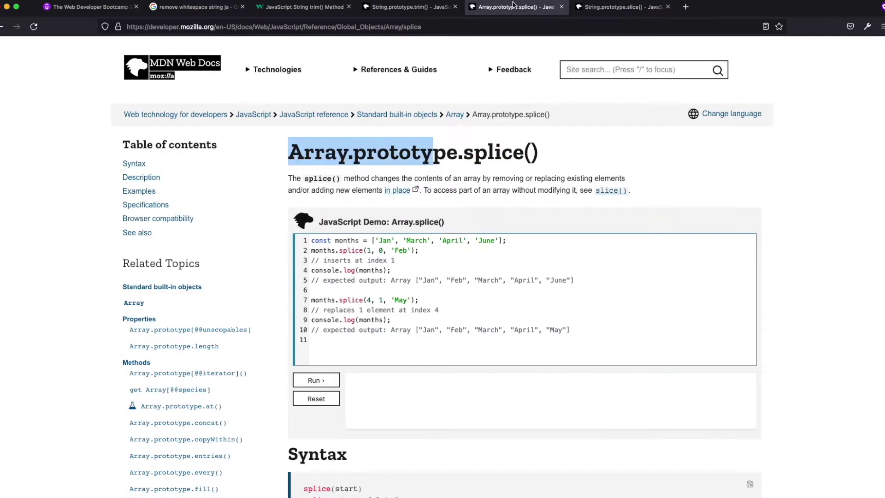
drag(458, 150, 542, 153)
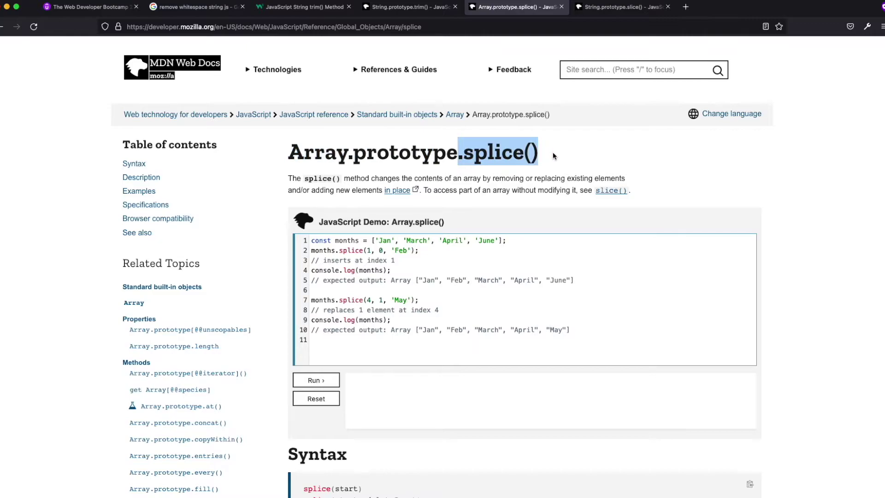
drag(300, 148, 451, 148)
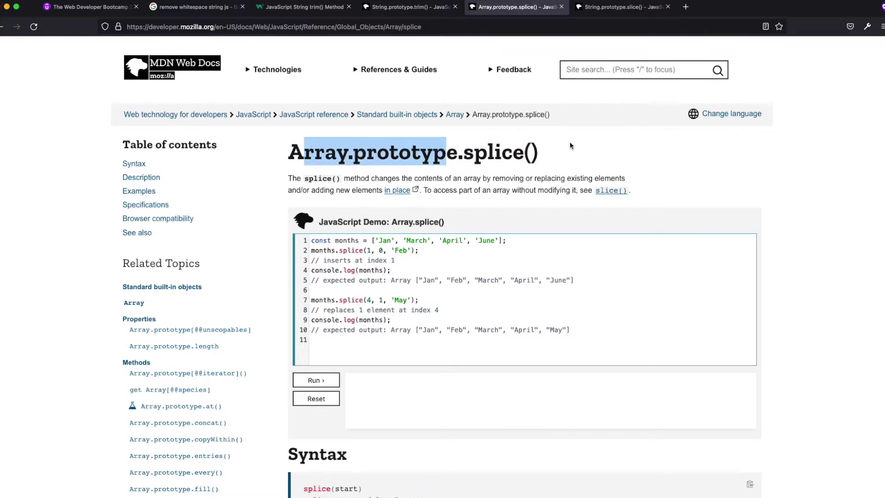
click(424, 162)
drag(290, 152, 464, 154)
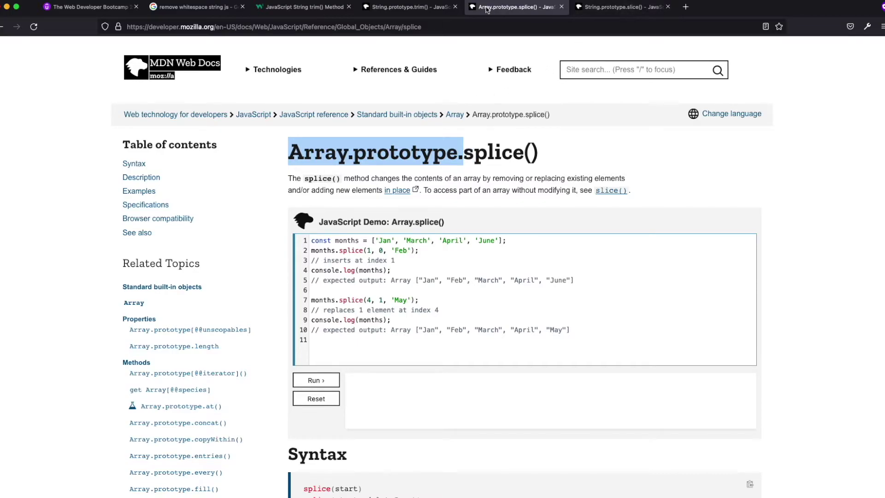
click(561, 7)
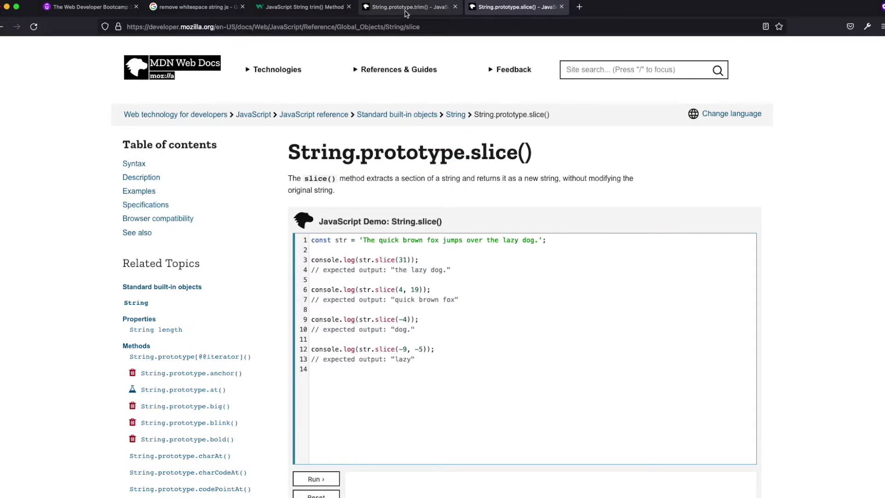
click(405, 7)
click(516, 7)
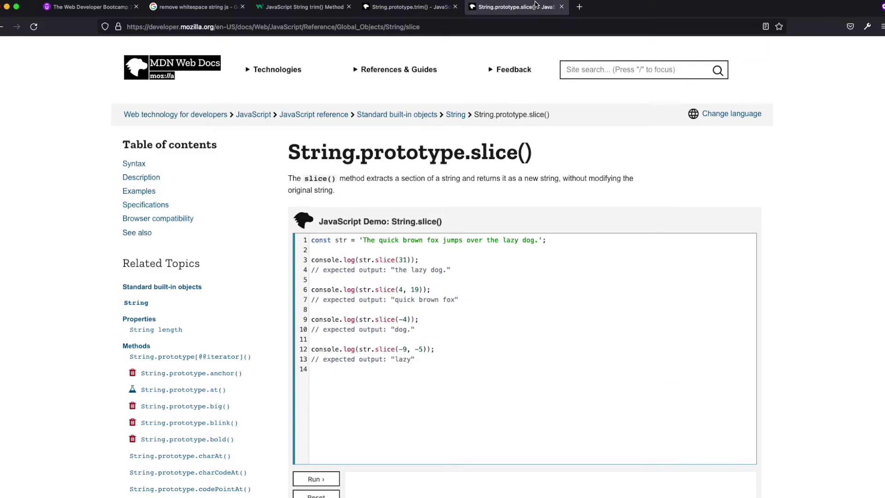
click(561, 6)
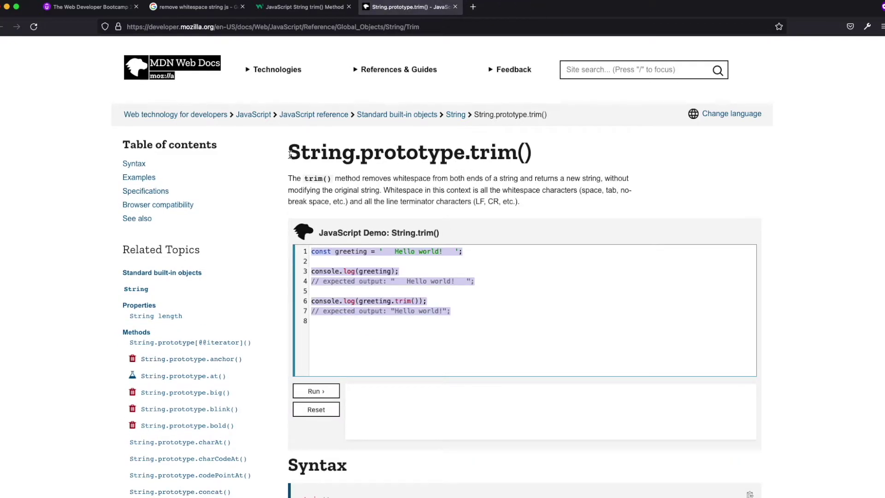
drag(292, 155, 355, 155)
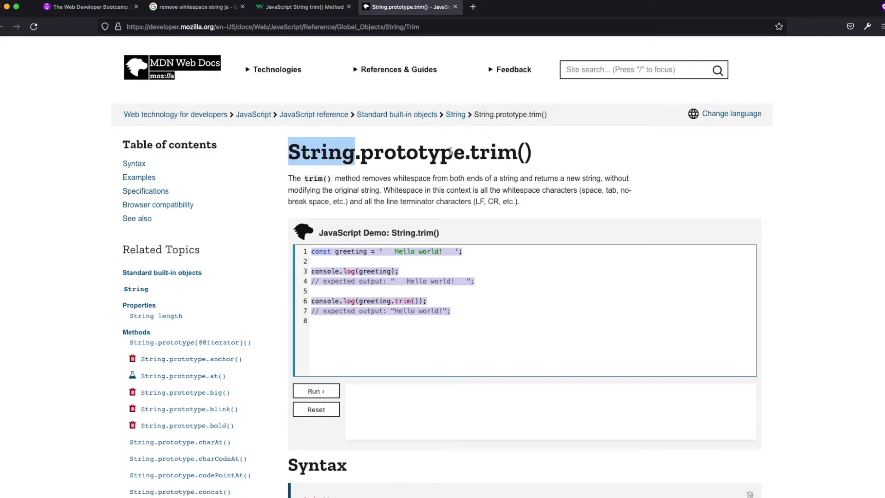
drag(466, 152, 553, 156)
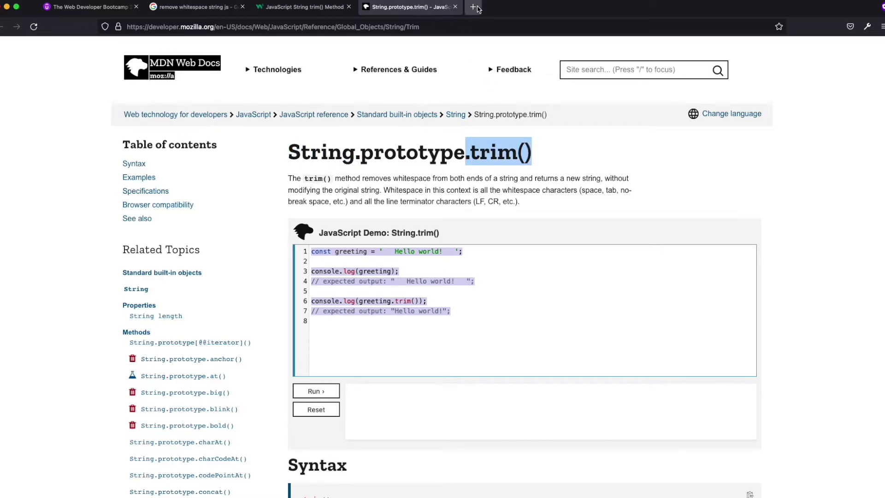
click(452, 26)
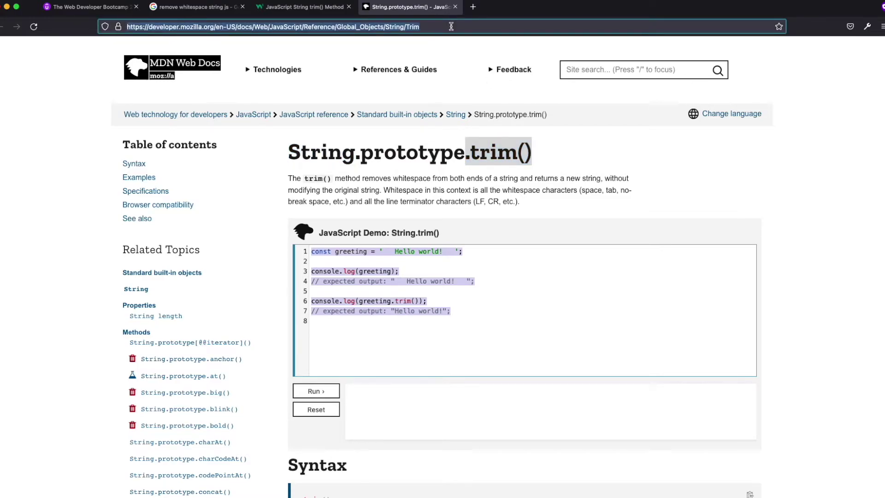
key(super+t)
text(.trim() array )
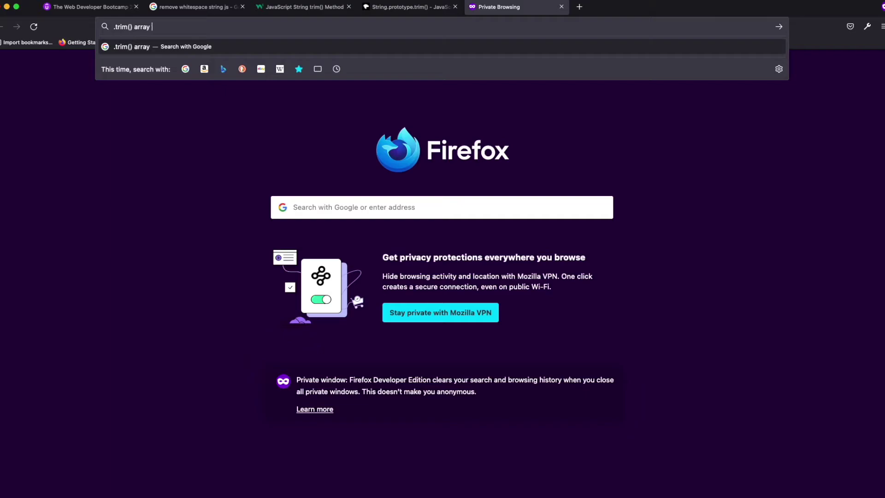
text(js)
Step: Search '.trim() array js', skim the results, and close that tab
key(Return)
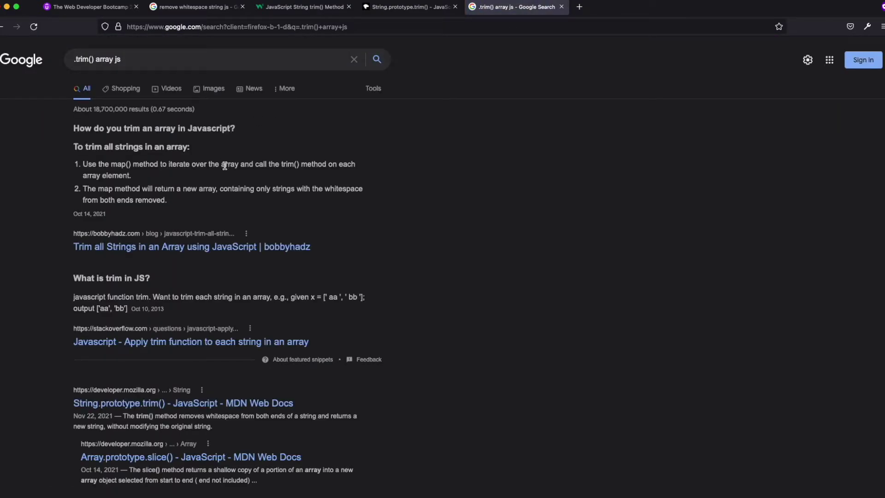
scroll(494, 261, down, 4)
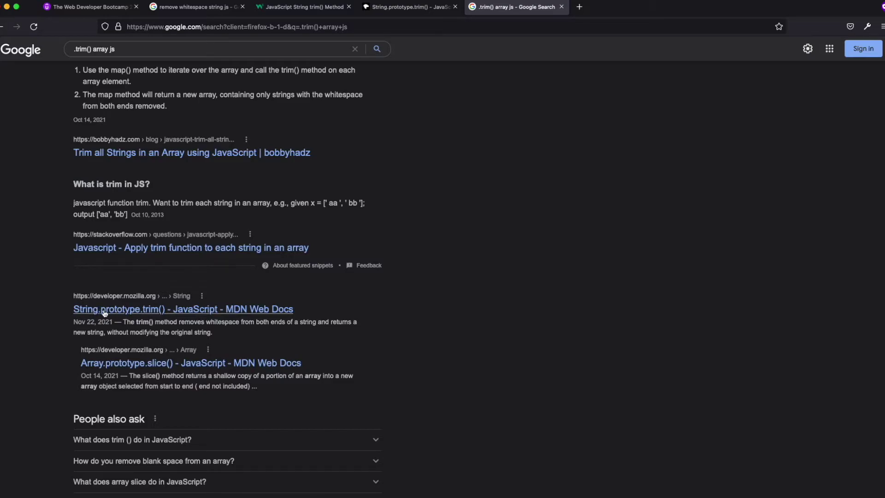
key(super+w)
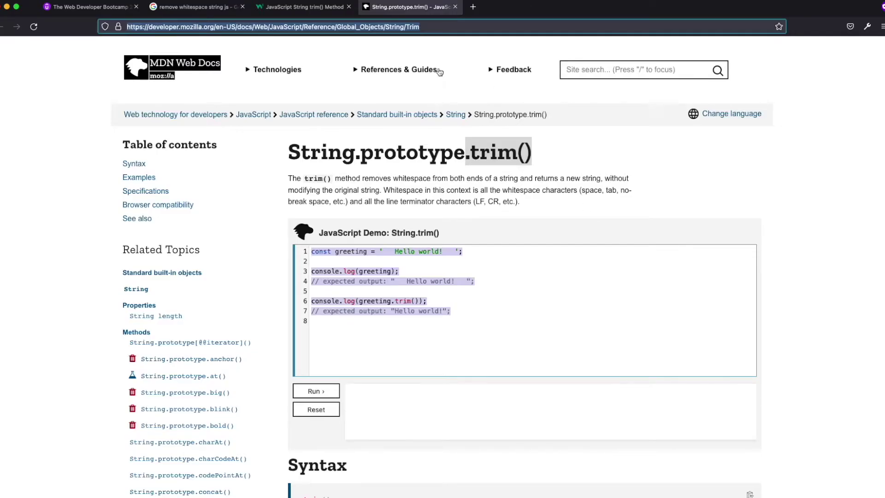
Step: Look at the MDN trim() demo code, then return to the Udemy exercise
click(416, 153)
click(512, 265)
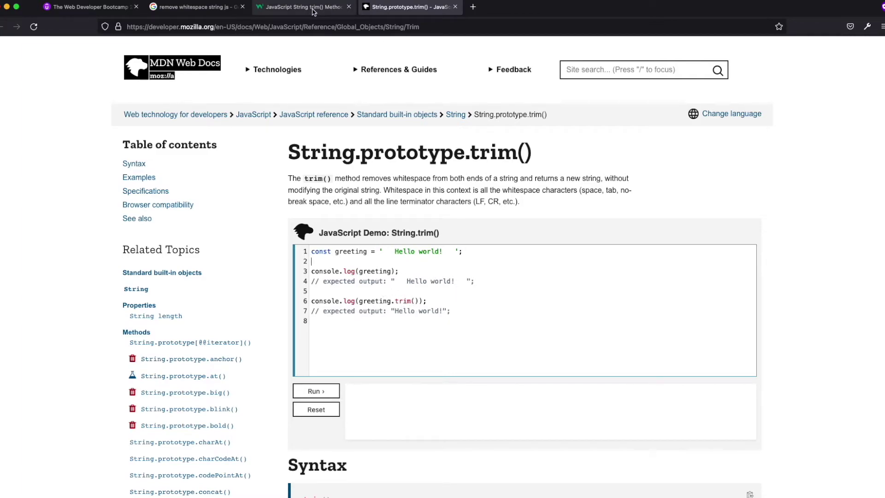
click(194, 7)
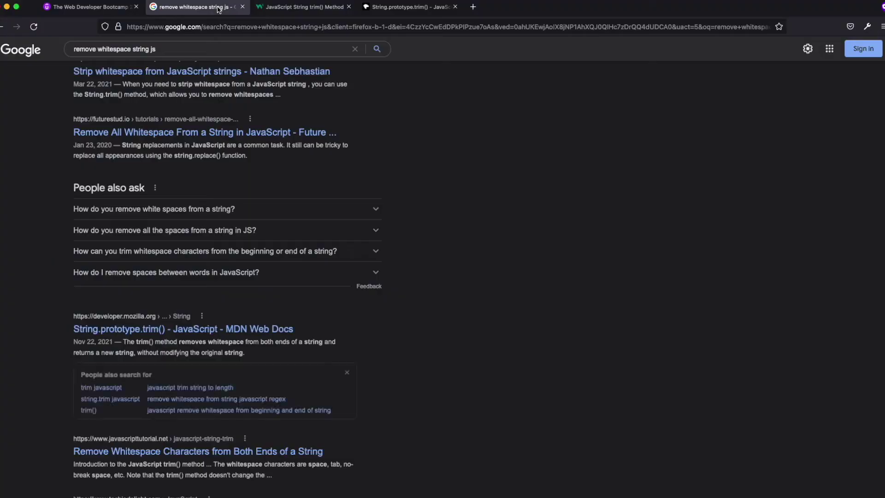
click(87, 7)
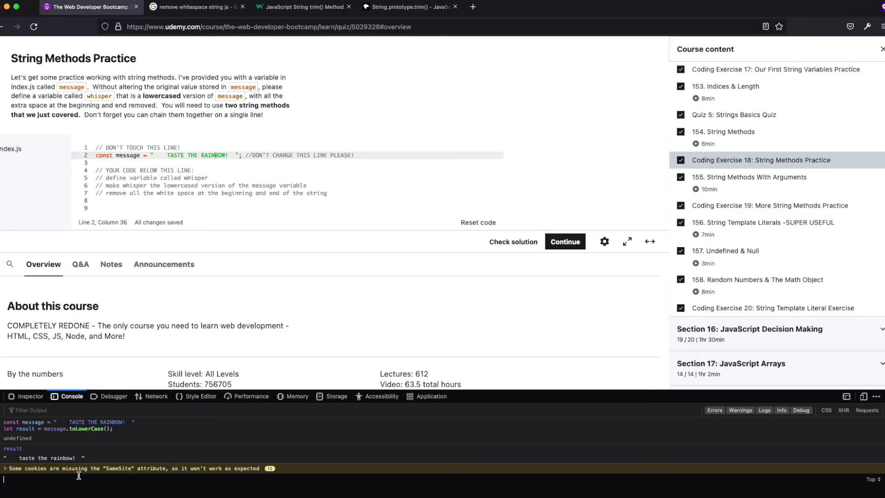
Step: Run const aaa = message.trim() in the console and print aaa
click(87, 478)
text(me)
key(BackSpace)
key(BackSpace)
text(const )
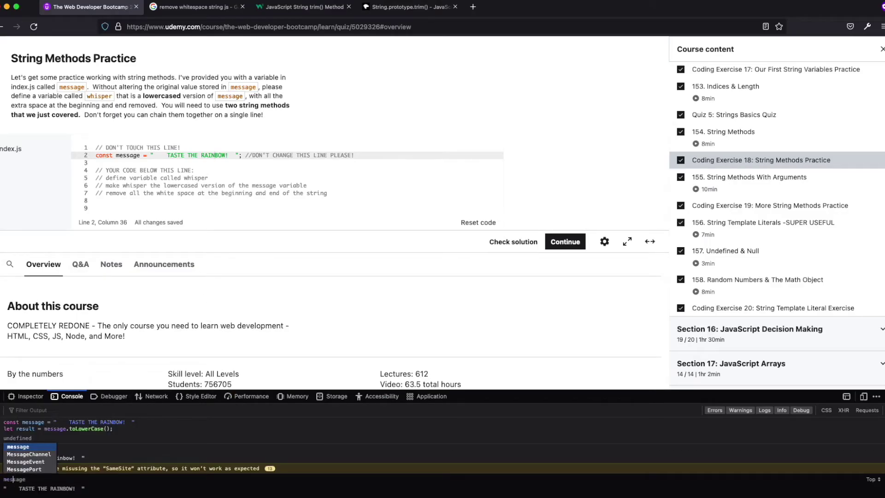
text(aaa)
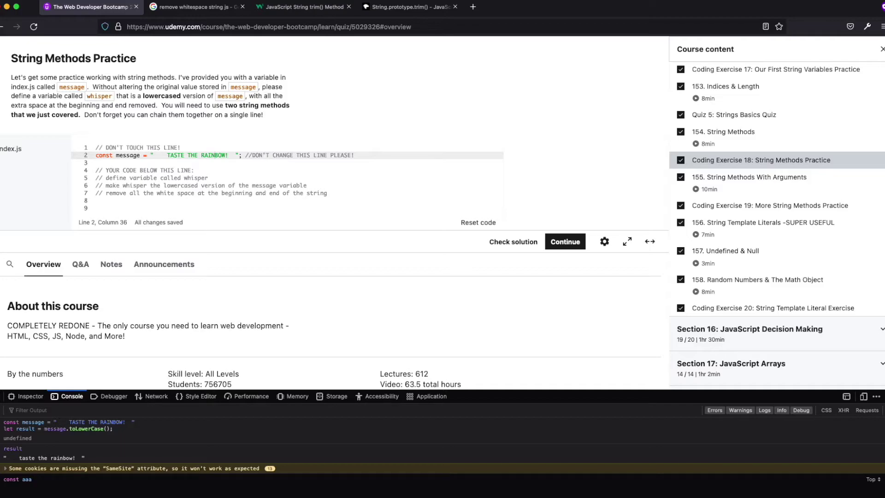
text( = message.trim())
key(Return)
text(aaa)
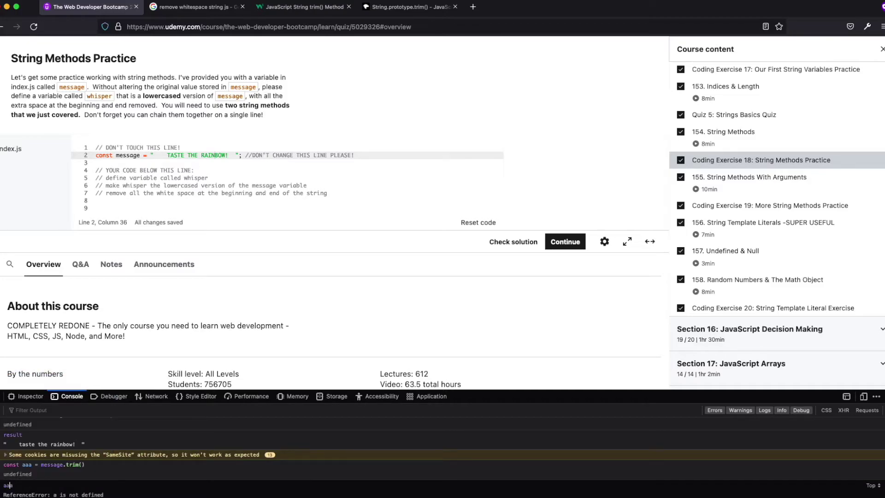
key(Return)
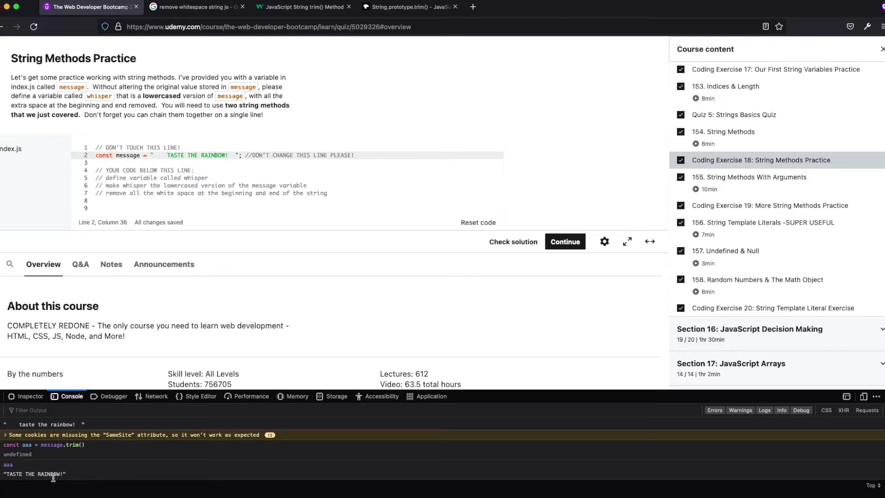
Step: Review the console output, then close the W3Schools and MDN trim() pages
scroll(46, 466, up, 2)
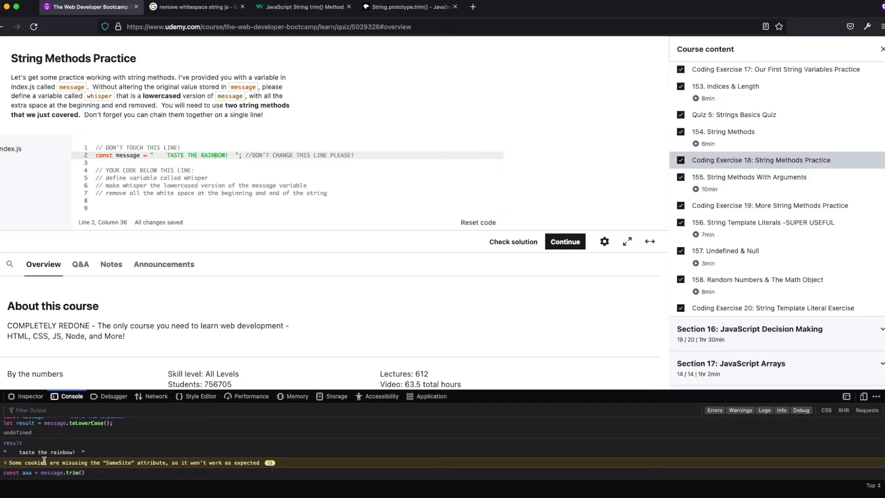
scroll(44, 462, up, 1)
scroll(44, 463, down, 1)
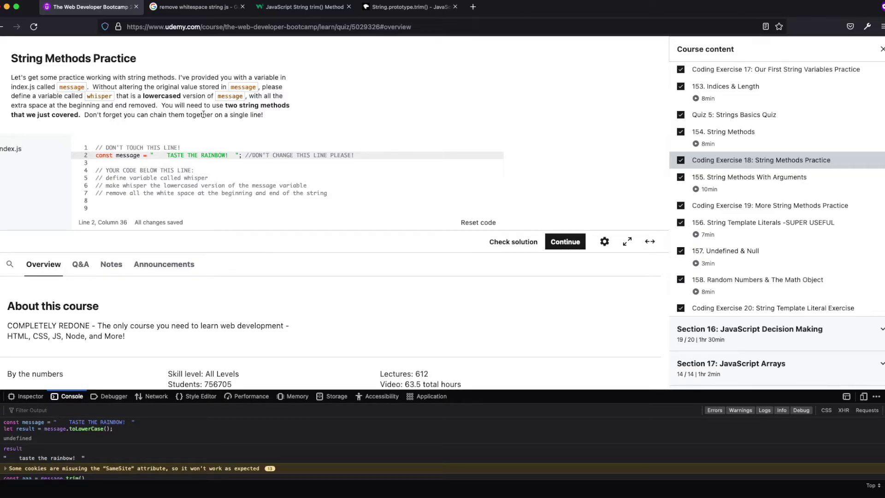
click(424, 8)
key(ctrl+w)
key(ctrl+w)
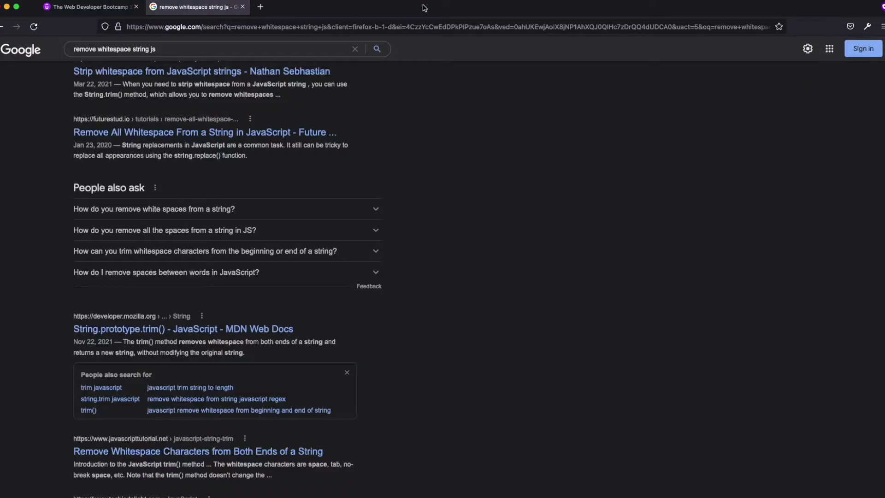
Step: Search 'chain methods together js' and open the Medium JavaScript Function Chaining article in a new tab
click(245, 28)
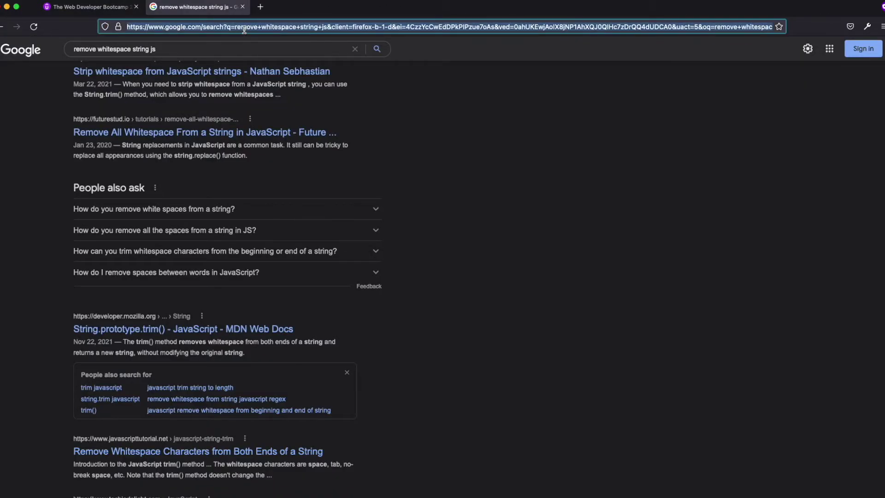
text(chain)
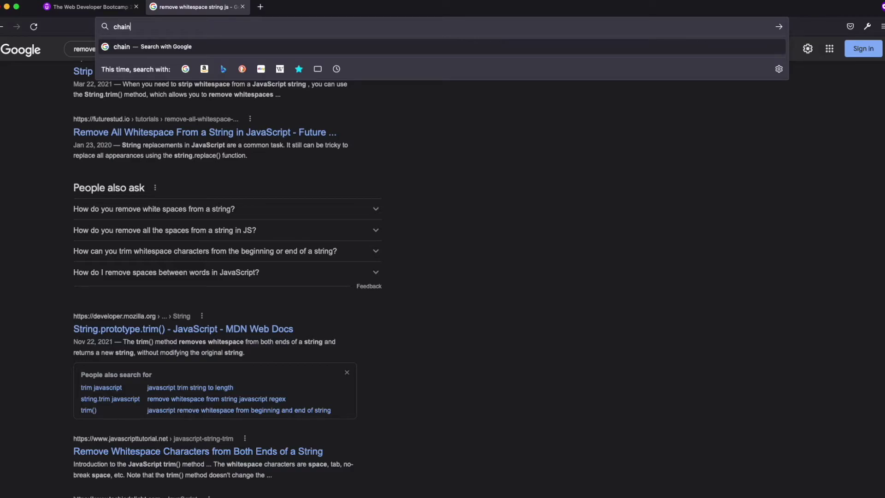
text( methods togethe)
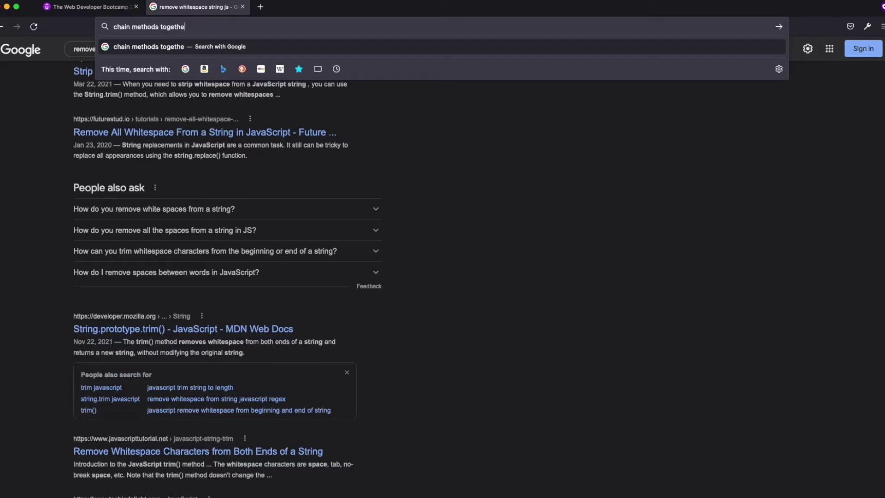
text(r js)
key(Return)
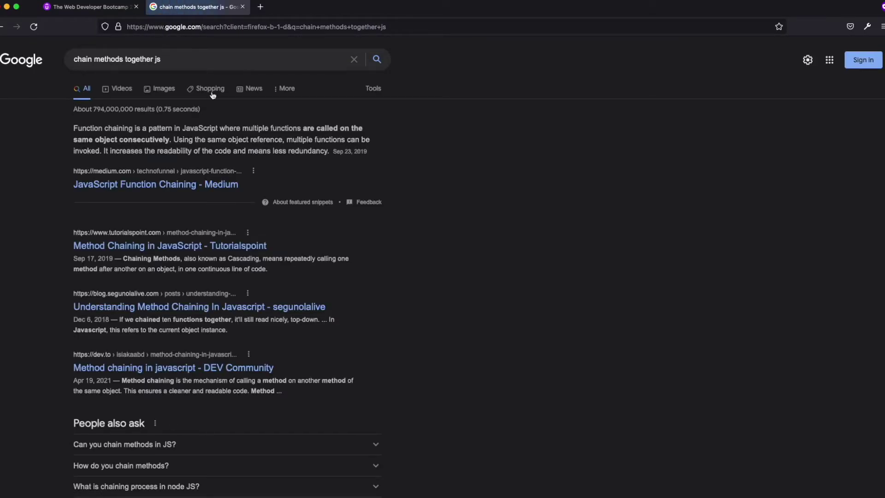
middle_click(156, 185)
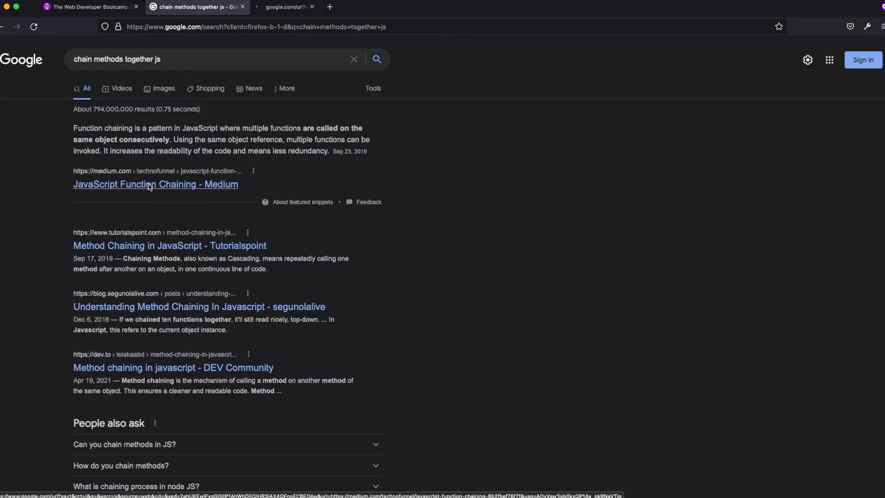
Step: Read through the Medium JavaScript Function Chaining article
click(293, 7)
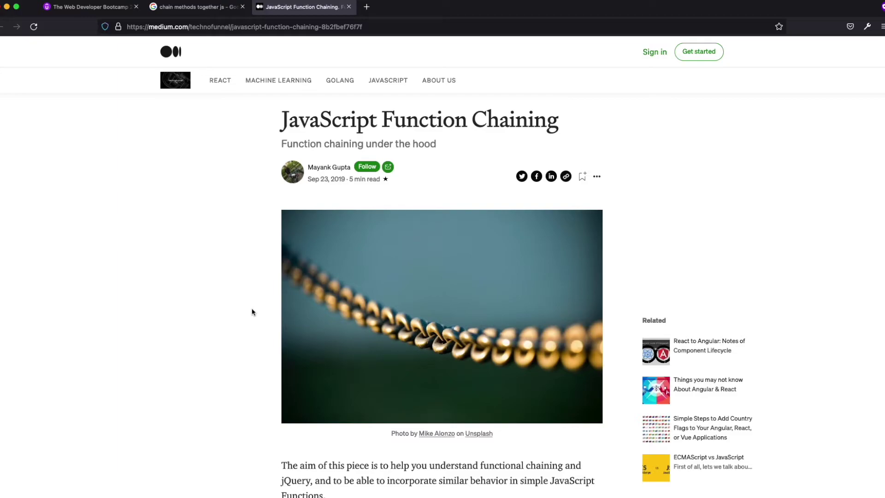
scroll(252, 312, down, 5)
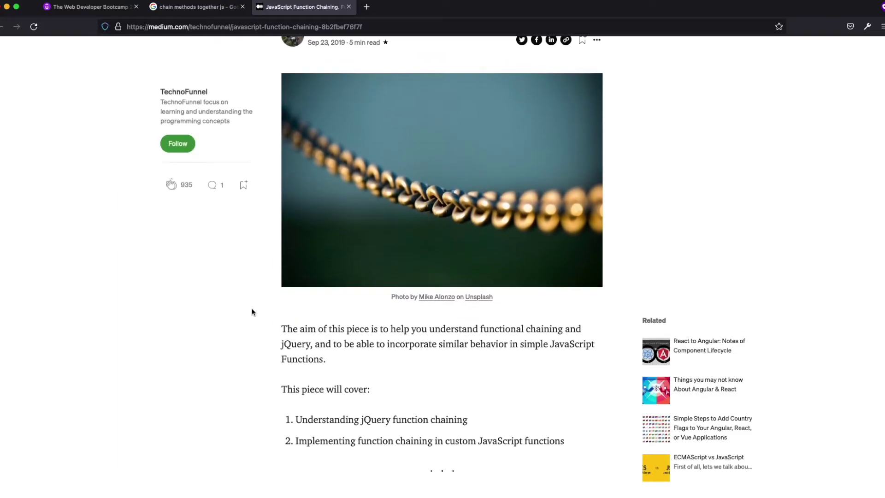
scroll(252, 312, up, 1)
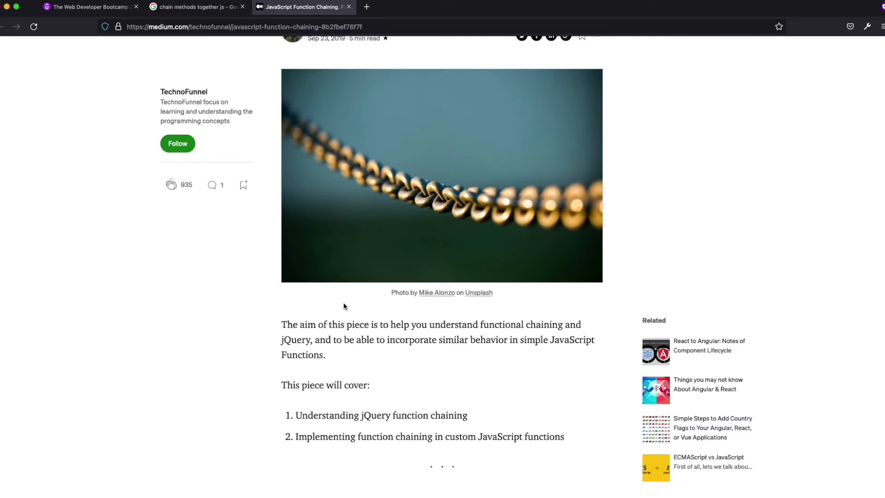
scroll(344, 306, down, 1)
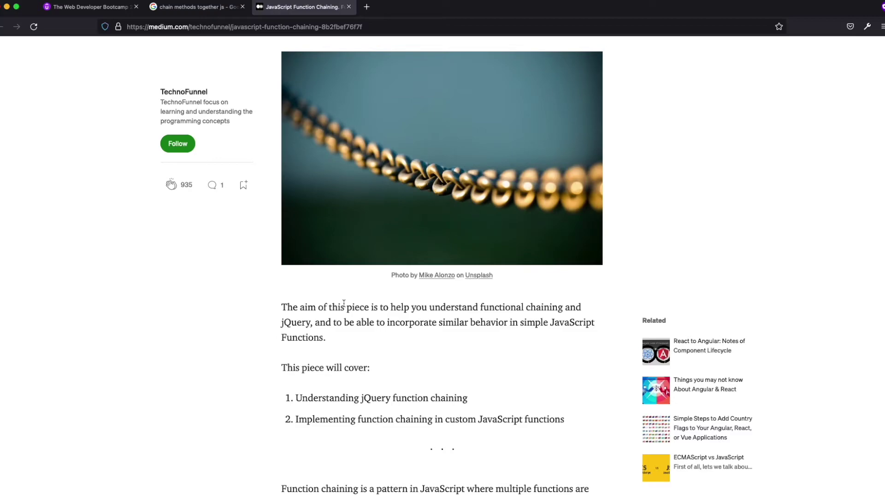
scroll(366, 433, down, 20)
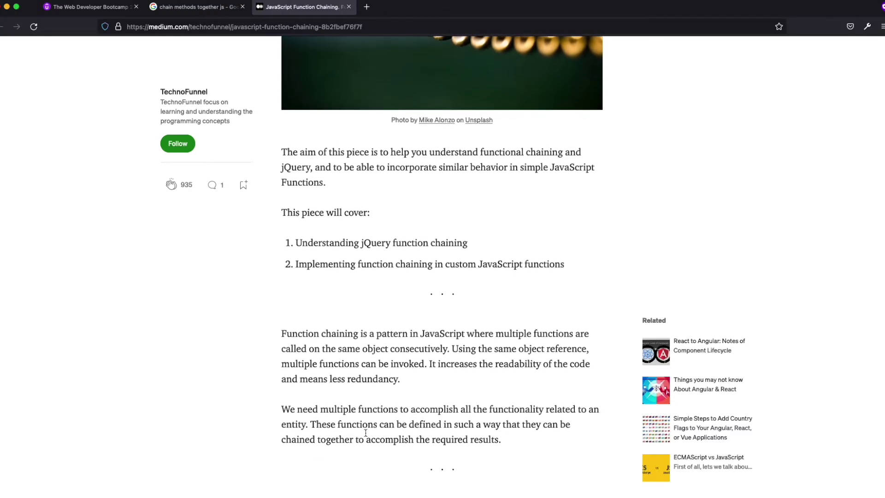
scroll(365, 434, down, 20)
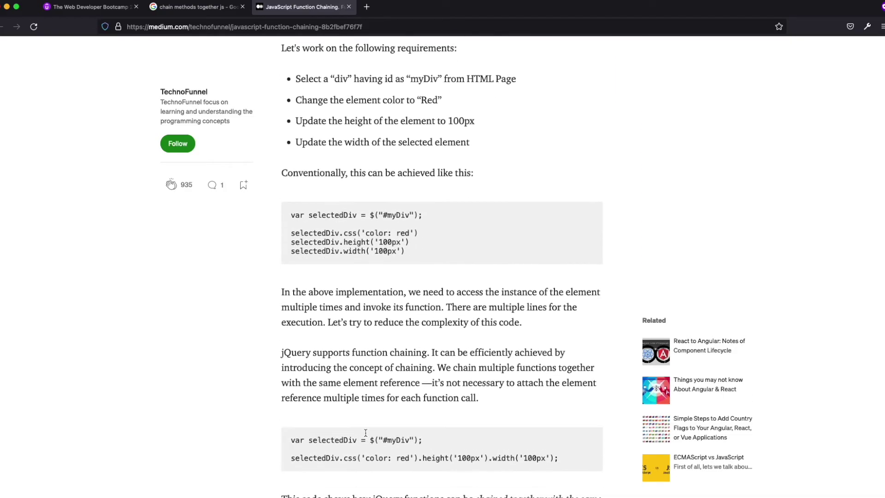
scroll(366, 435, down, 20)
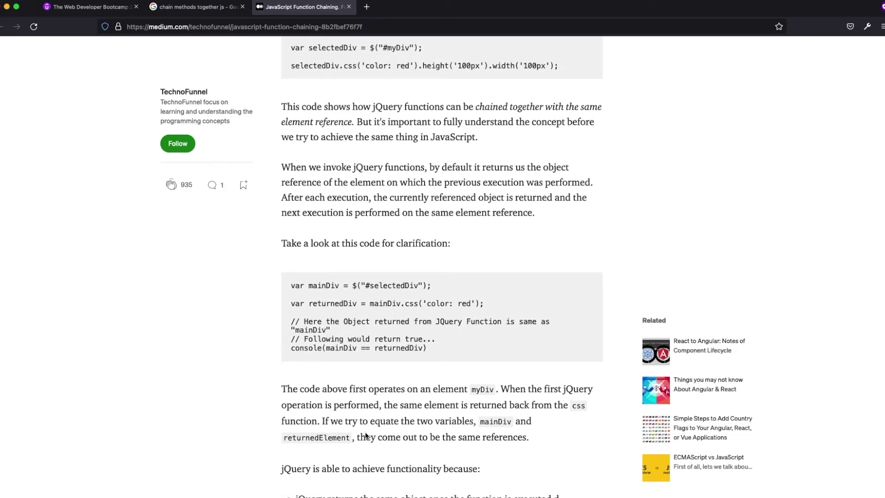
scroll(365, 435, down, 20)
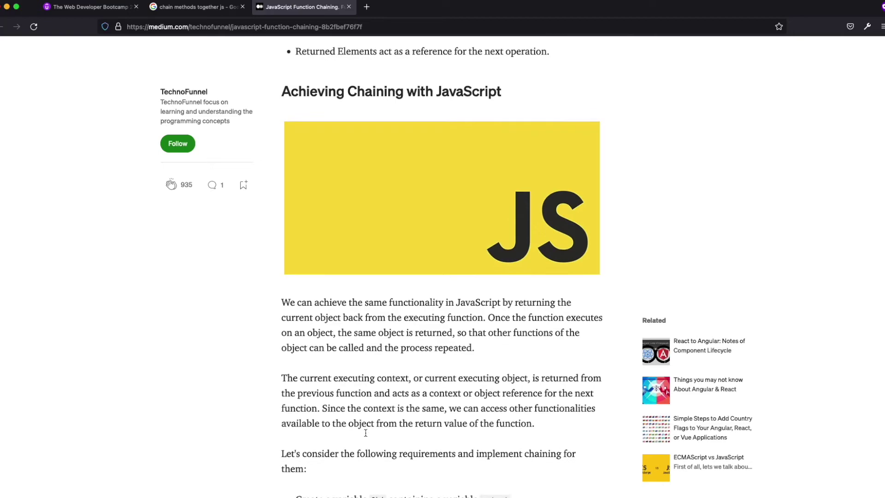
scroll(366, 432, down, 1)
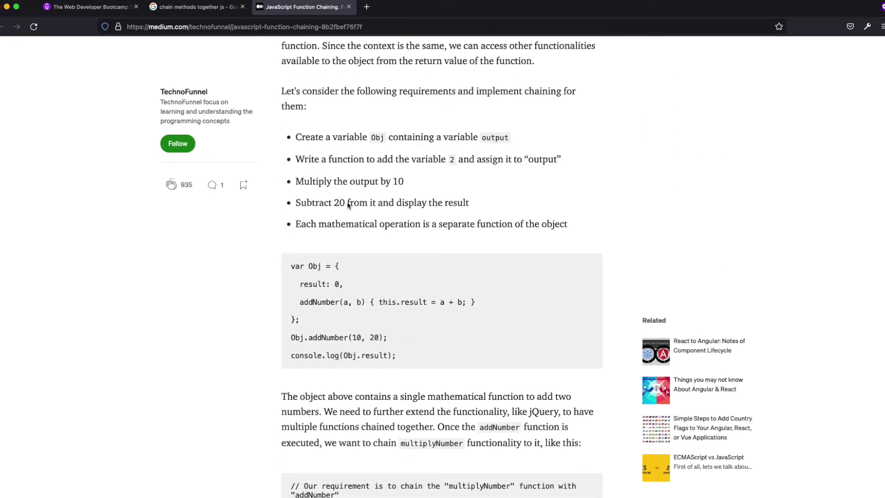
scroll(277, 338, down, 15)
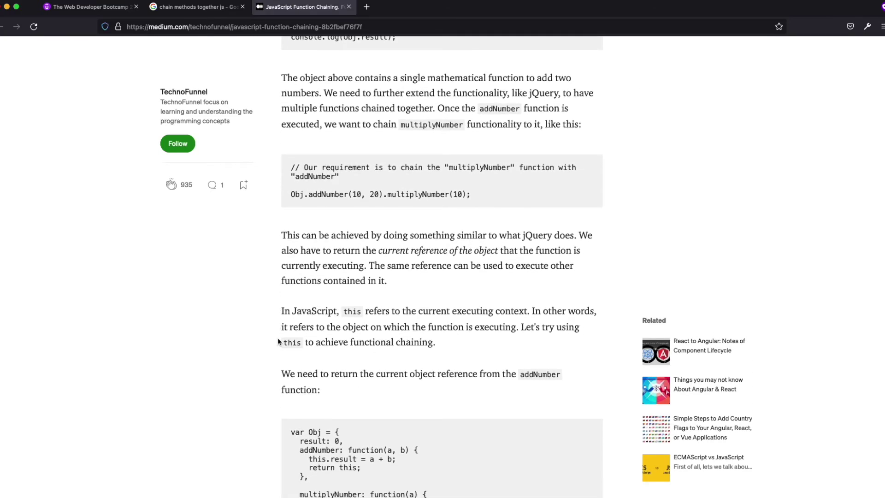
scroll(277, 337, up, 7)
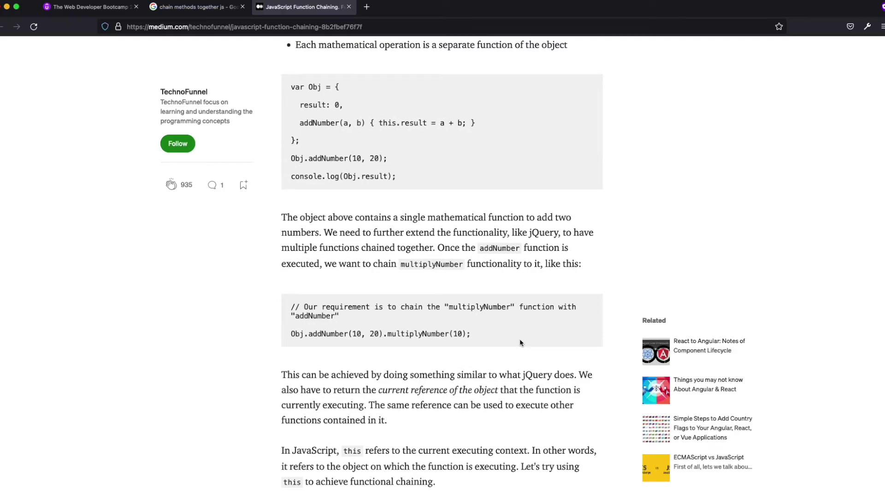
scroll(520, 341, up, 10)
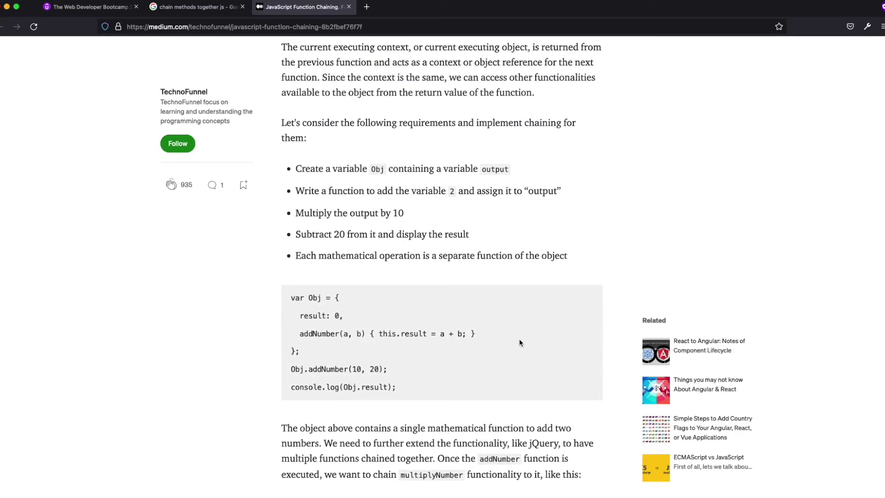
scroll(520, 342, up, 2)
scroll(519, 341, down, 11)
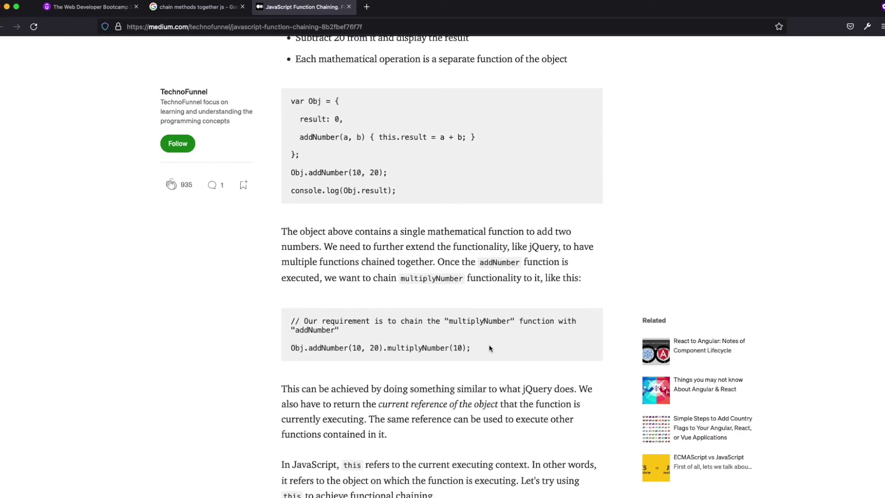
Step: Highlight the Obj.addNumber(10, 20).multiplyNumber(10) example, then close the article and search tabs
drag(488, 349, 289, 349)
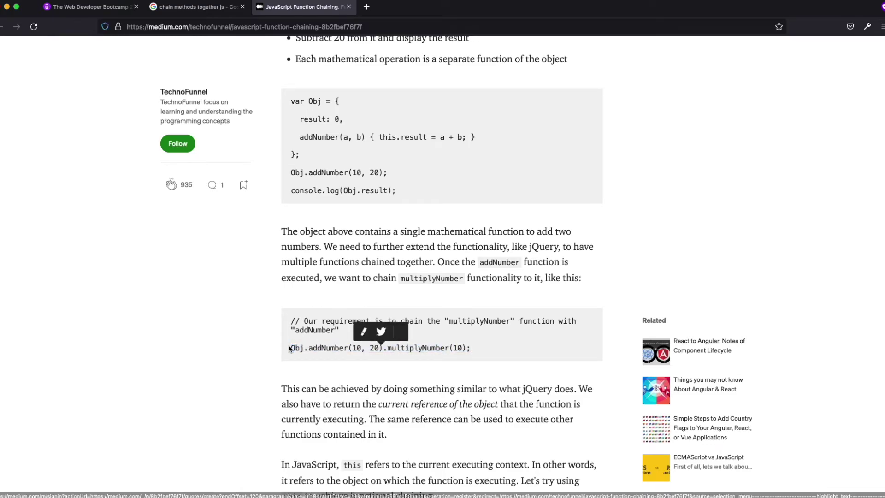
click(309, 354)
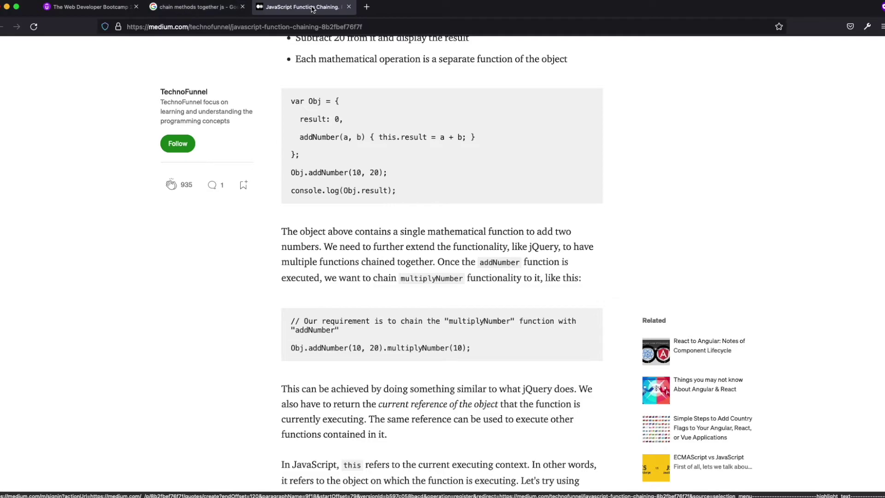
key(super+w)
key(super+w)
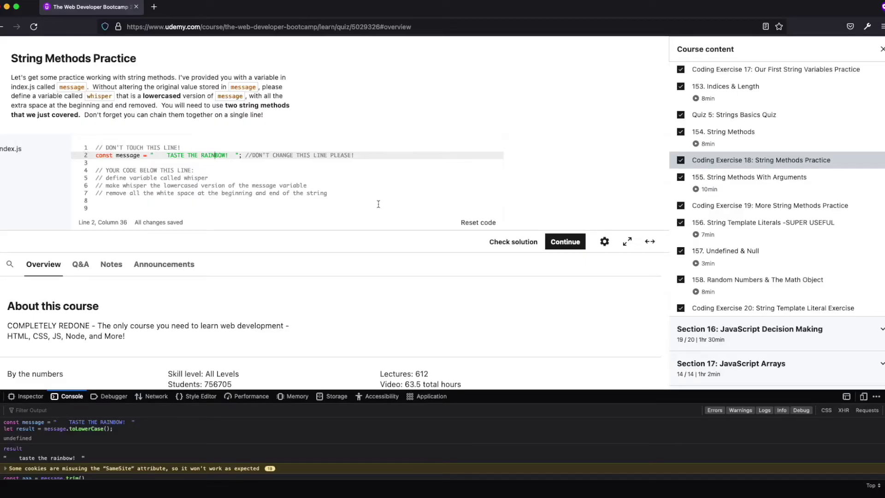
Step: Add line 6 in index.js beginning 'const whisper = message.lower'
click(328, 176)
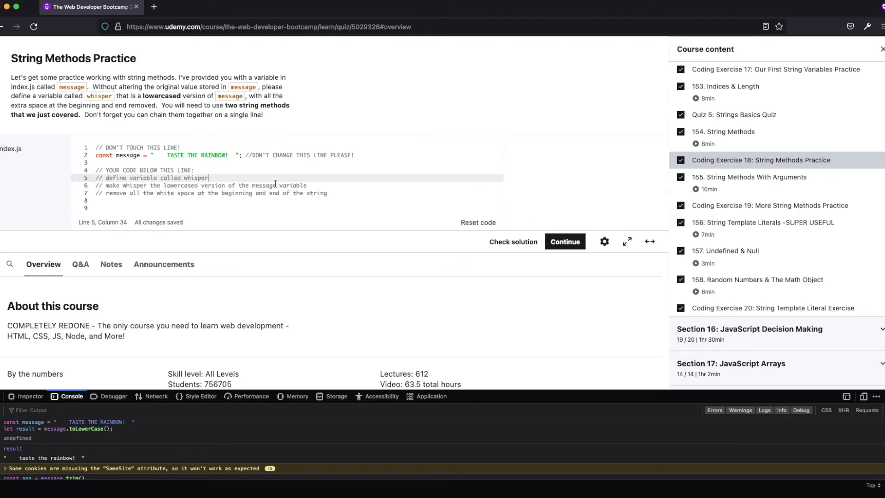
key(Return)
text(const whisper )
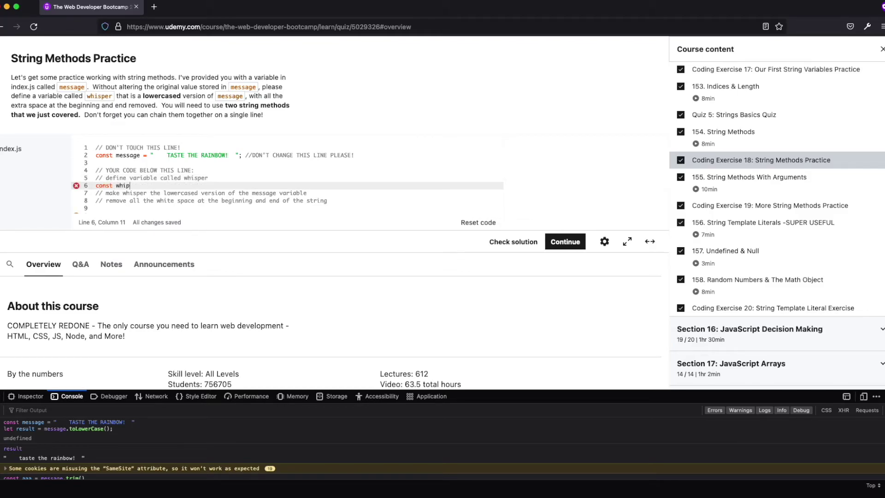
text(= message.lower)
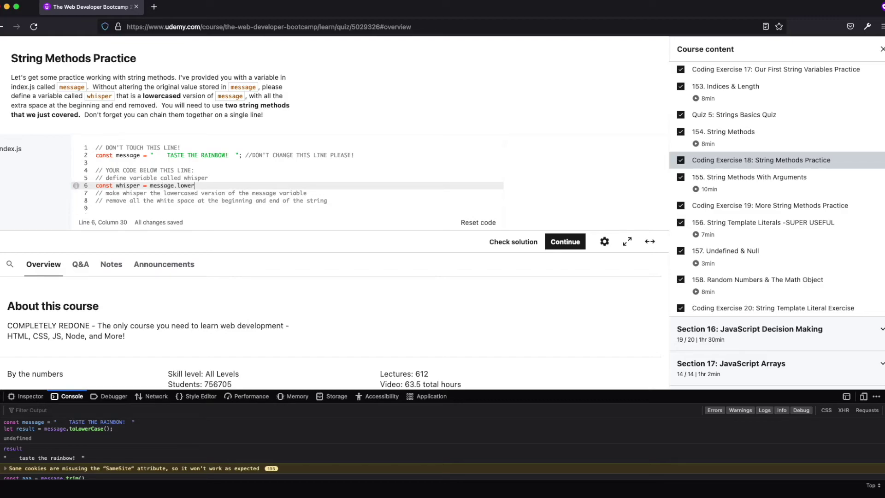
Step: Search Google for 'lowercase js string' in a new tab, then return to the exercise
key(super+t)
text(l)
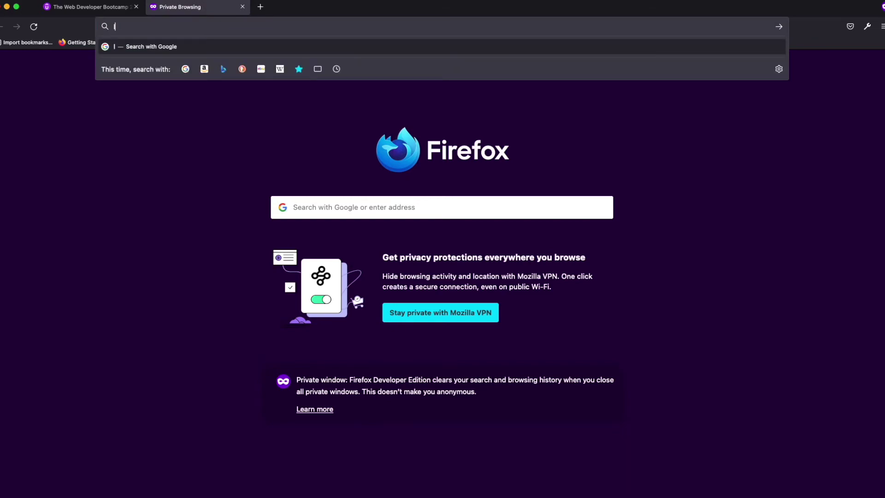
text(owercase js string)
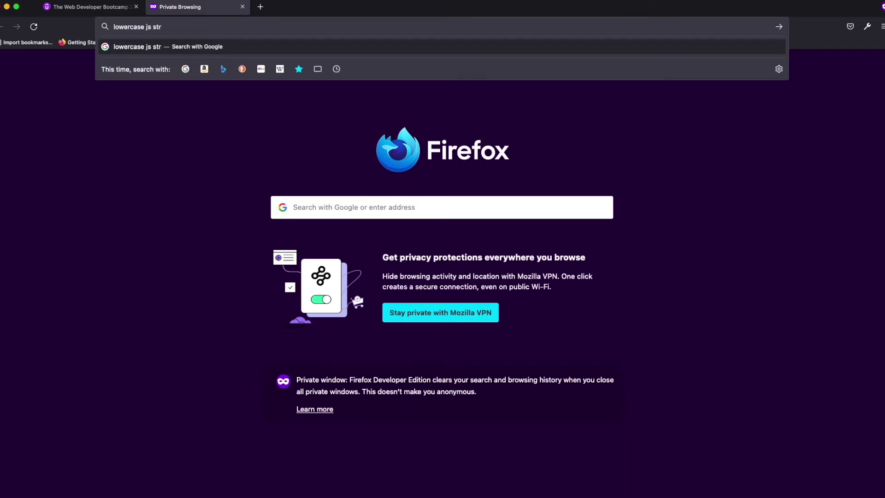
key(Return)
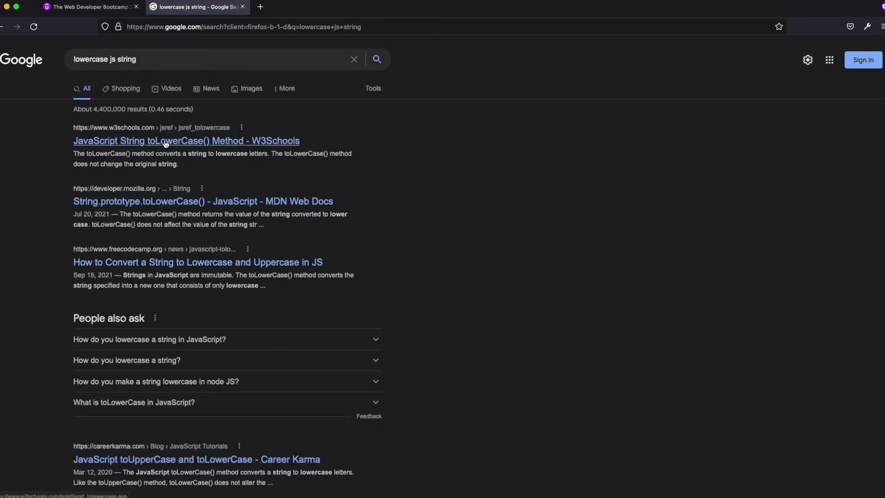
click(104, 6)
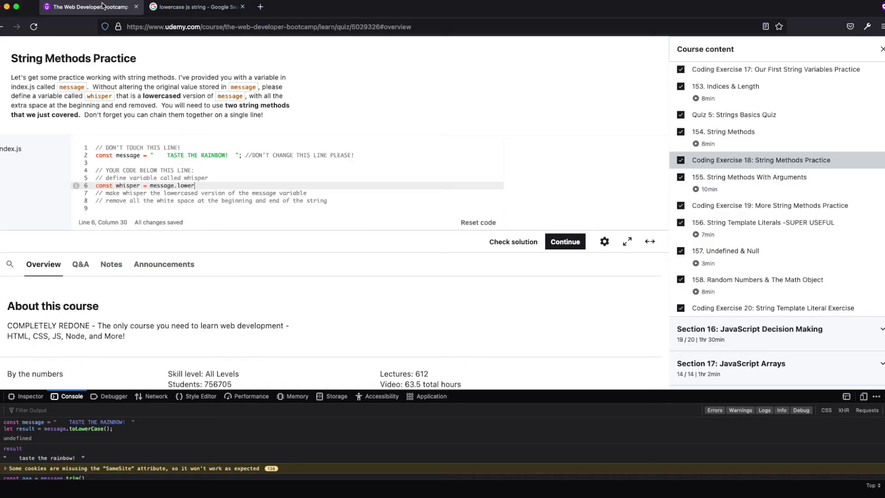
Step: Complete line 6 as 'const whisper = message.toLowerCase().trim()'
text(()
click(193, 186)
key(BackSpace)
key(Delete)
key(Delete)
key(Delete)
key(Delete)
text(toLowerCase)
key(End)
text(.trim())
Step: Clear the console and declare a padded test string 'messages' = ' TASTE THE RAINBOW'
click(2, 411)
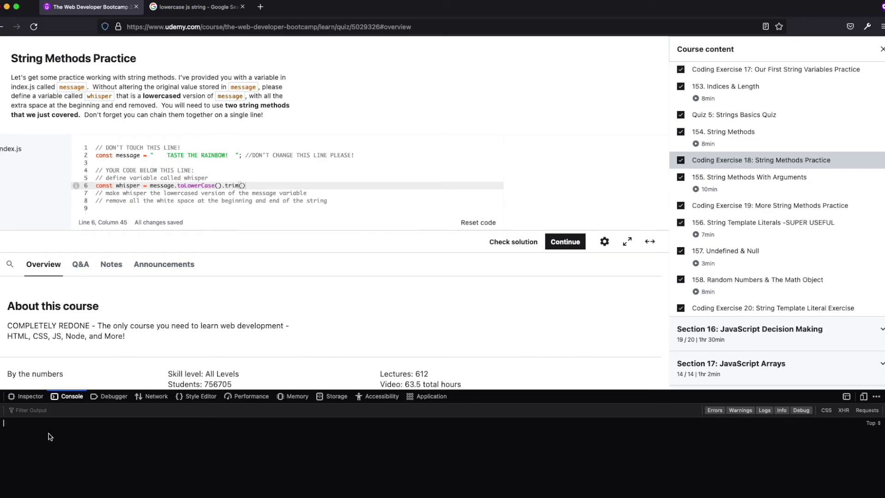
text(const message = '     TASTE THE RAINBO)
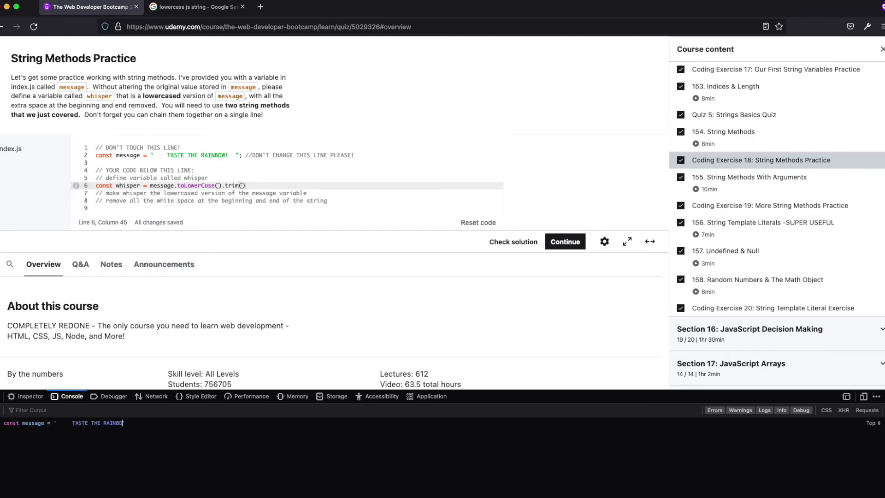
text(W)
key(Return)
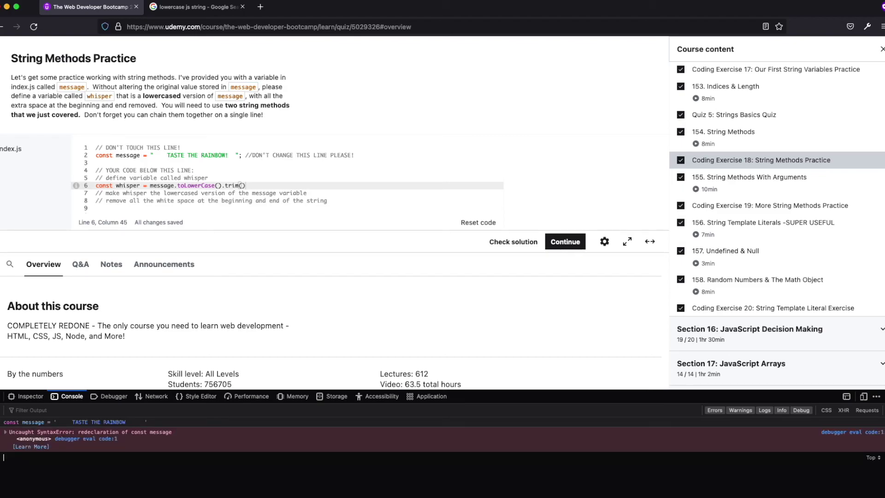
key(Up)
text(s)
key(Return)
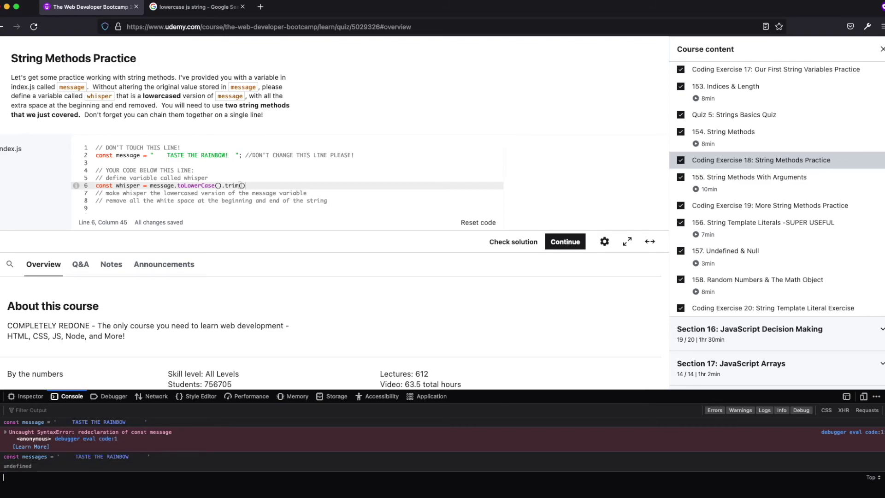
Step: Assign newMessage = messages.toLowerCase().trim() and confirm it outputs "taste the rainbow"
text(const newMessage = messages.toLower)
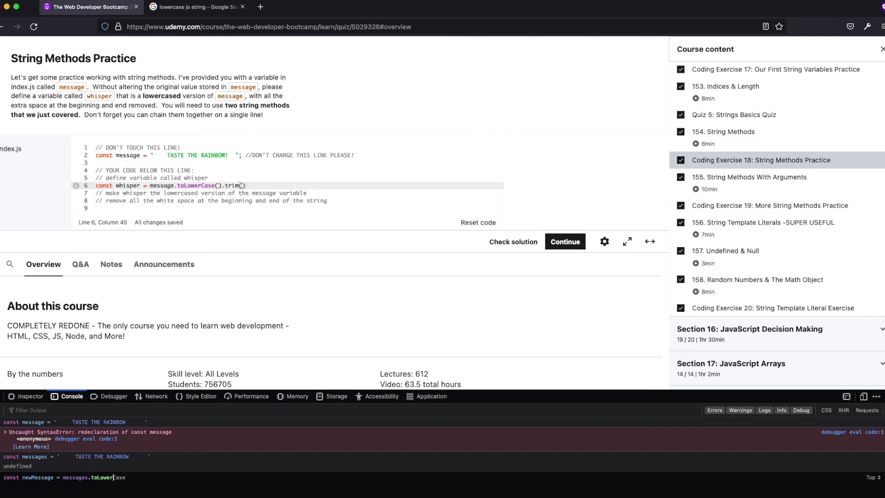
key(Tab)
text(().trim())
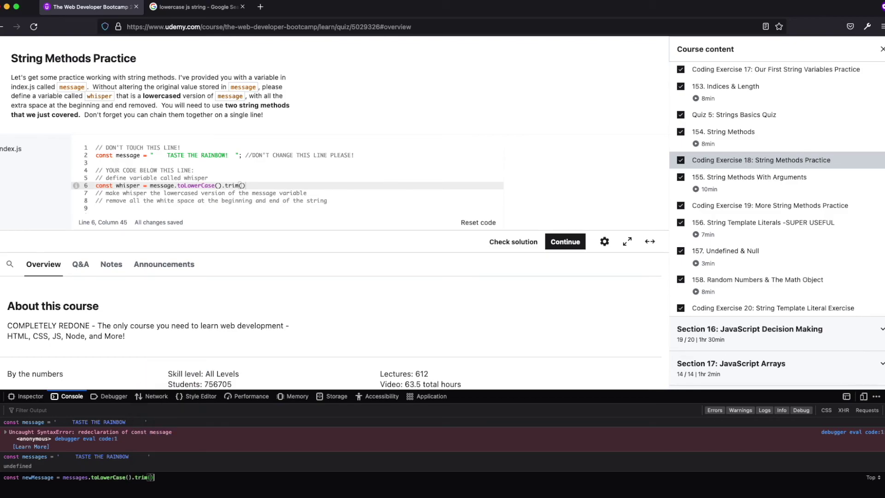
key(Return)
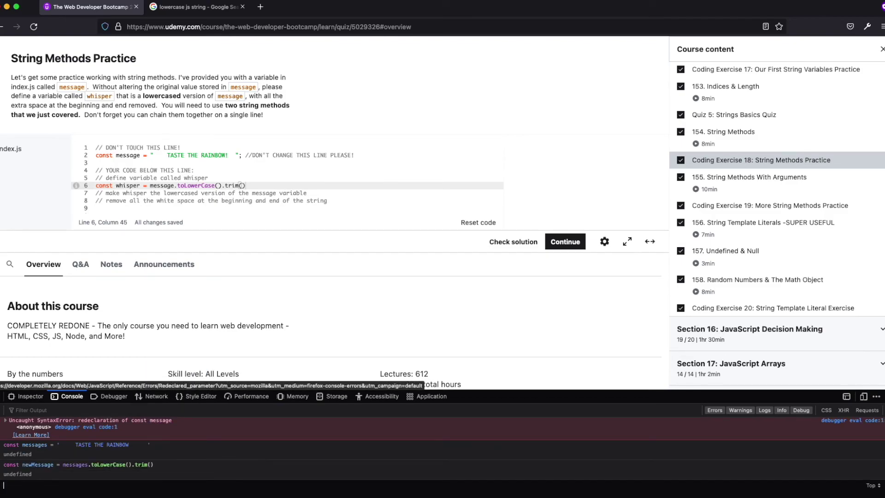
text(newMessage)
key(Return)
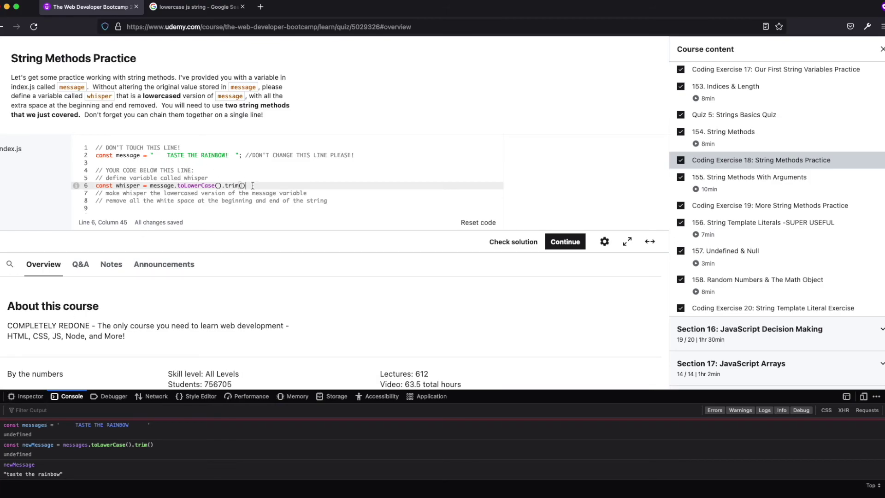
mouse_move(249, 185)
mouse_down()
mouse_move(150, 185)
mouse_move(261, 186)
mouse_up()
click(151, 184)
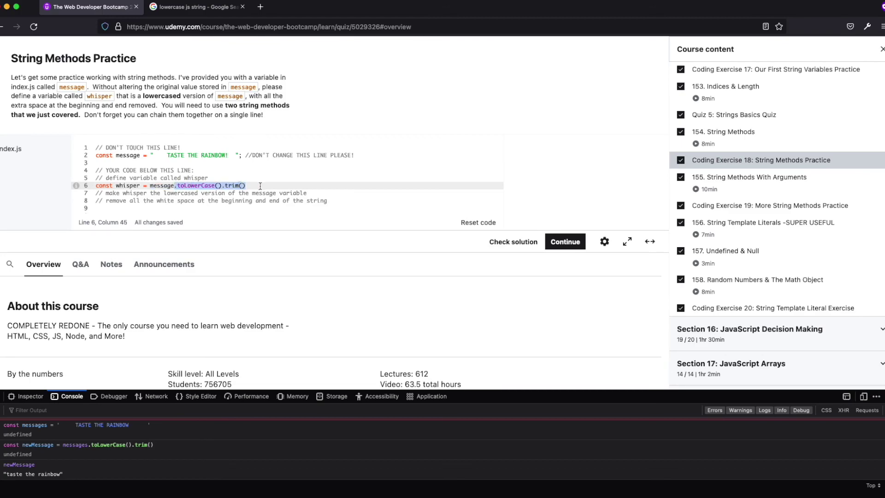
click(259, 185)
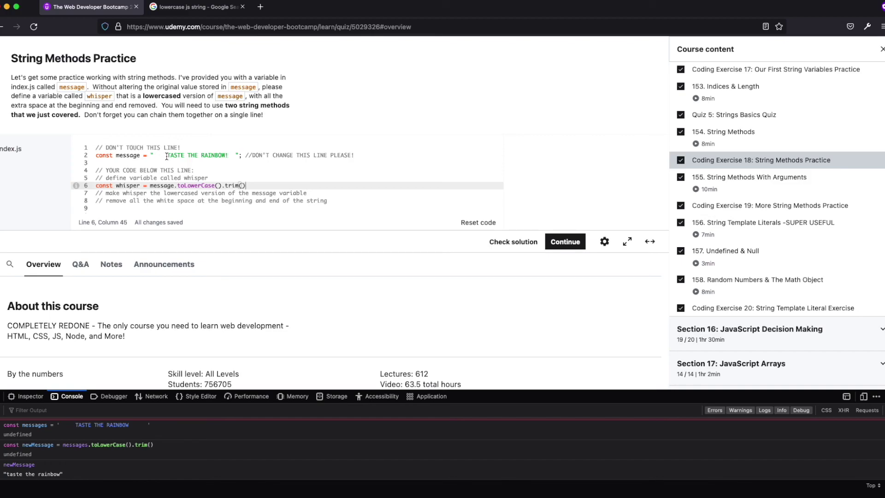
drag(165, 156, 225, 155)
mouse_move(264, 184)
mouse_down()
mouse_move(156, 184)
mouse_move(259, 184)
mouse_up()
click(277, 207)
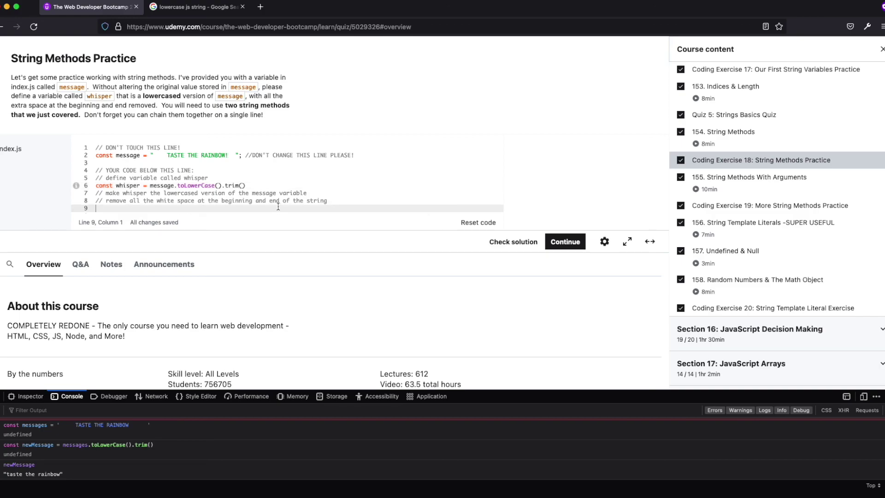